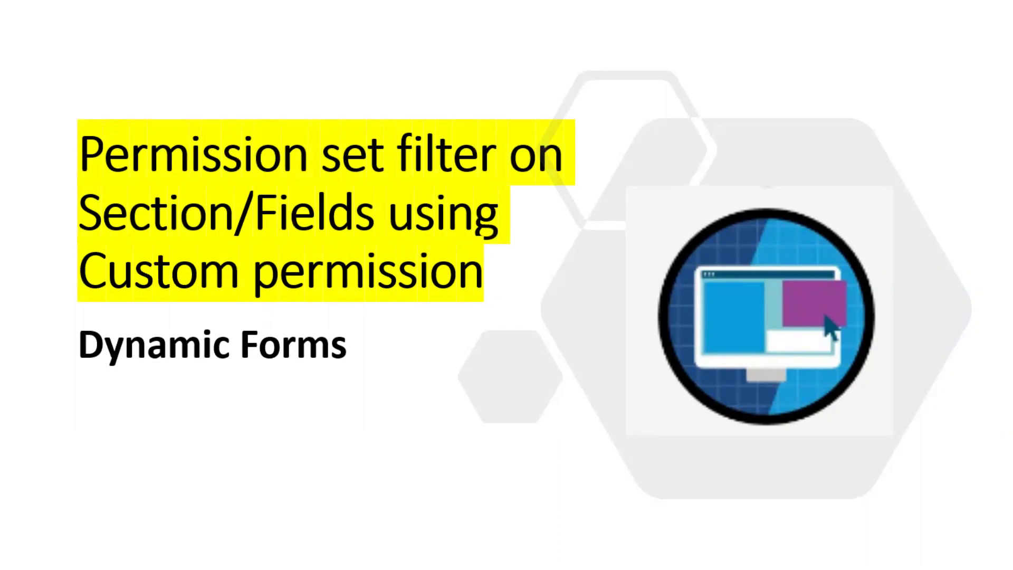
Step: Switch from the PowerPoint slideshow to the browser showing Salesforce Permission Sets
key("alt+Tab")
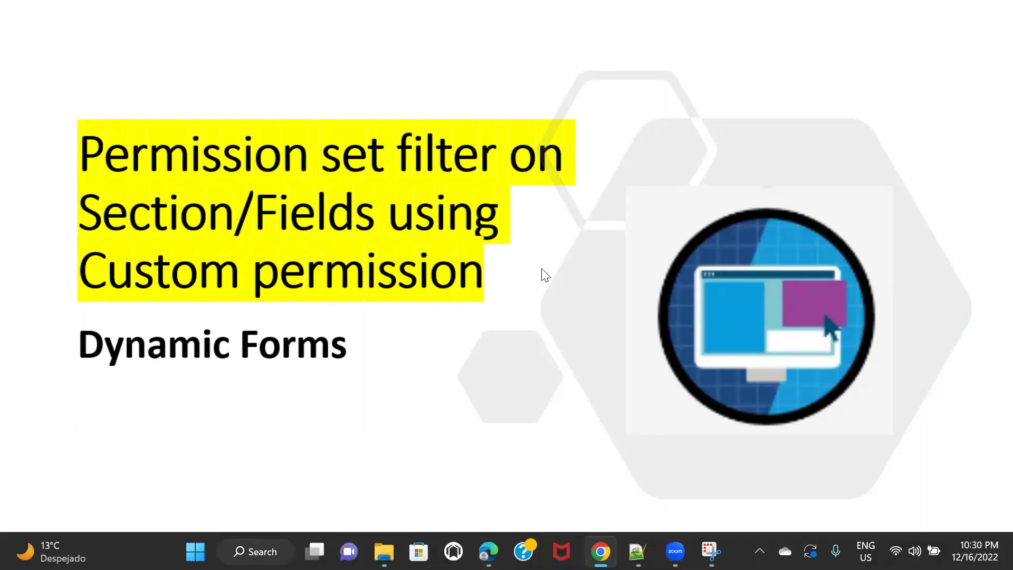
key("alt+Tab")
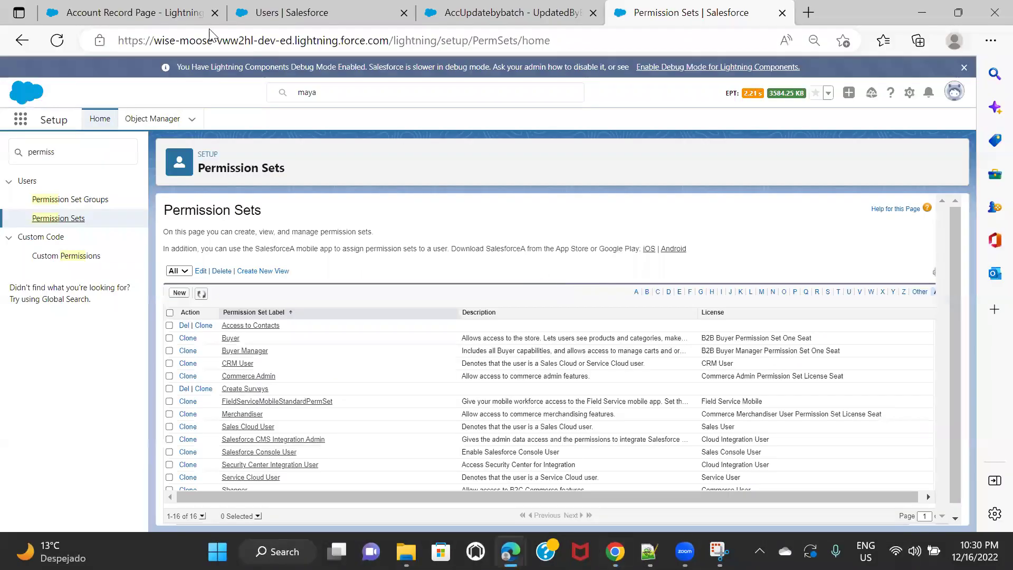
Step: In the Account Record Page builder, discard the unfinished Account Basic Info visibility filter
left_click(153, 15)
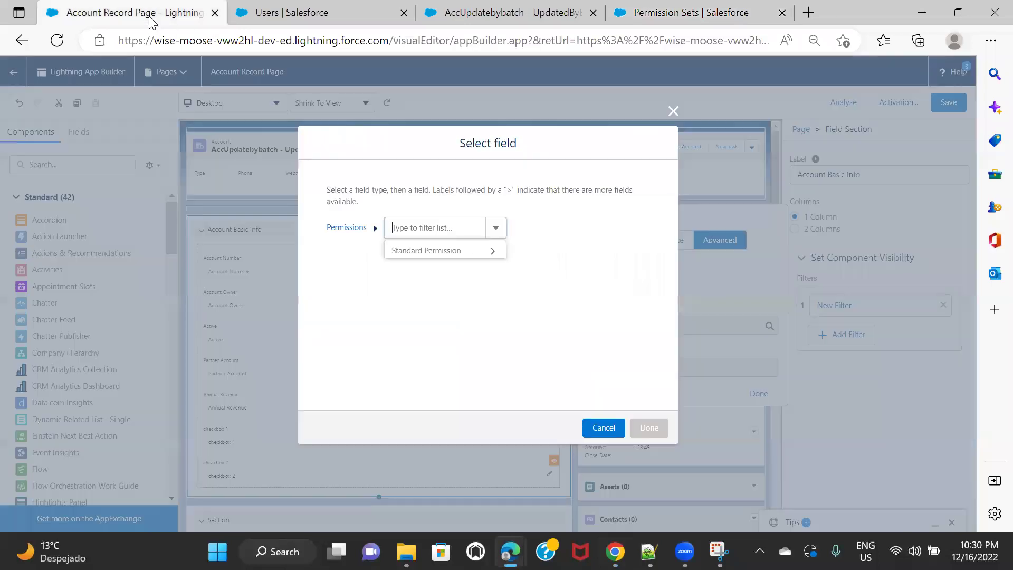
left_click(673, 111)
left_click(852, 424)
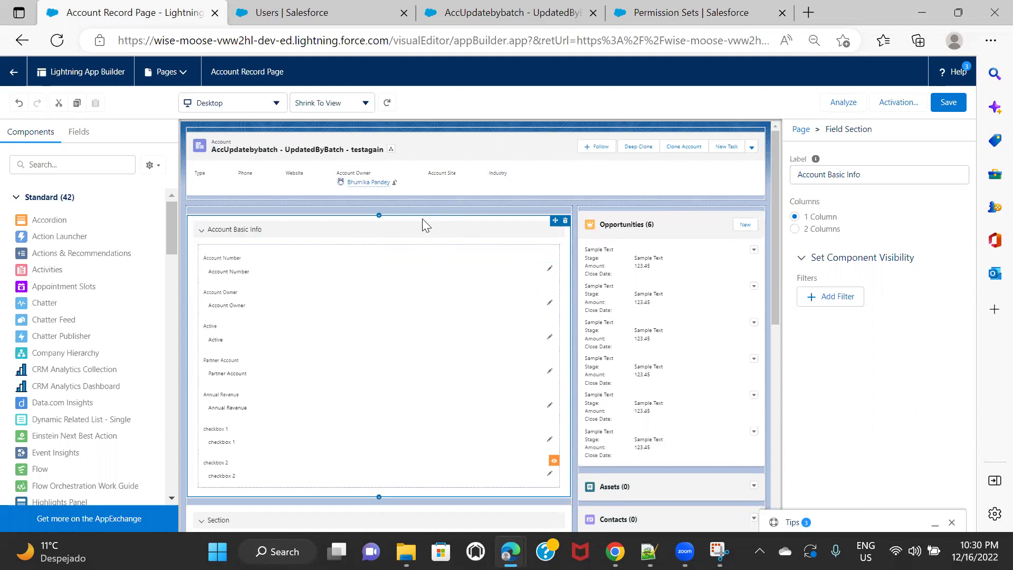
Step: Open Salesforce Setup Home in a new tab from the gear menu
left_click(648, 12)
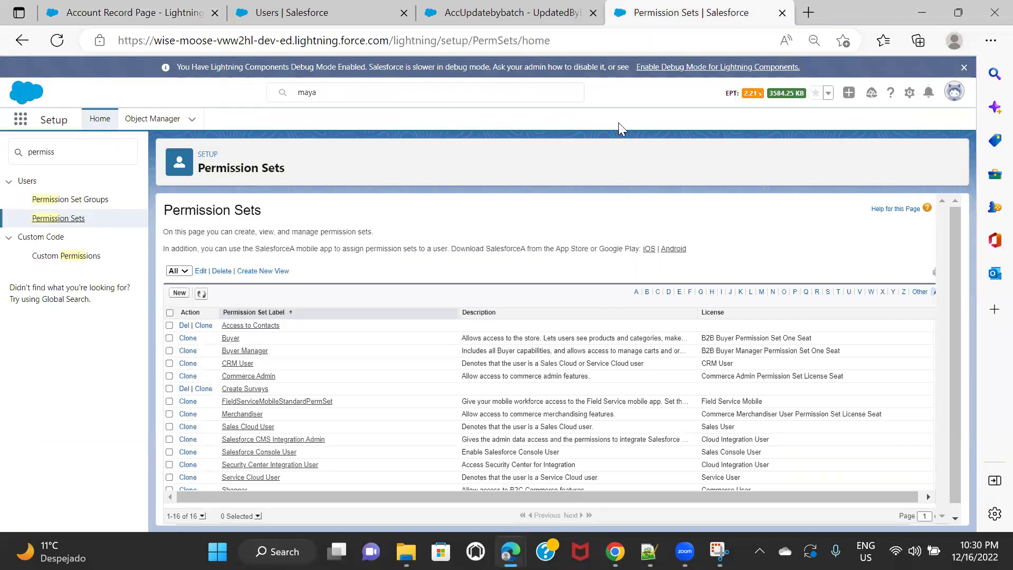
left_click(908, 93)
left_click(876, 133)
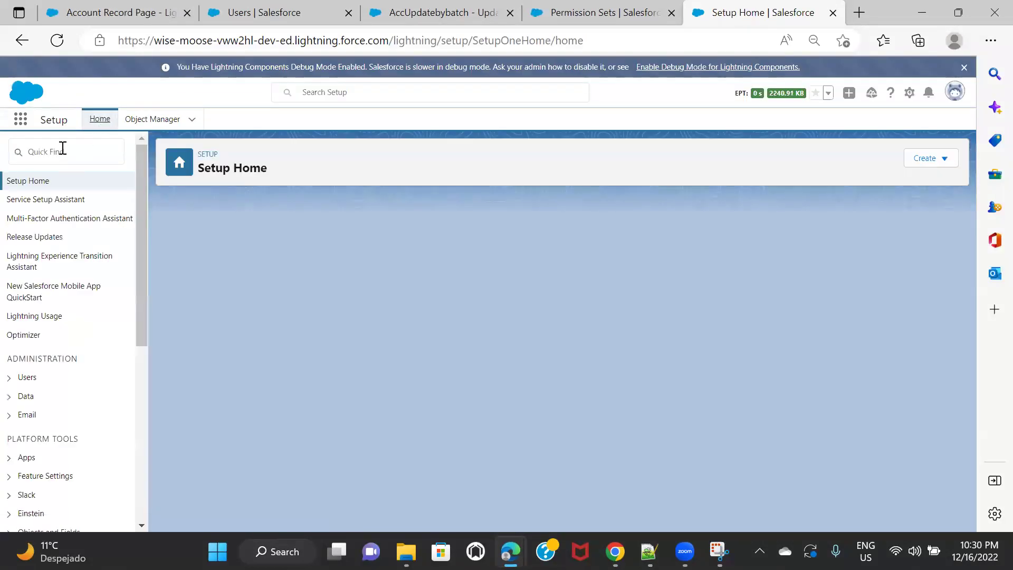
Step: Find Permission Sets with Quick Find 'permi', then return to the Account Record Page builder
left_click(62, 149)
type("permi")
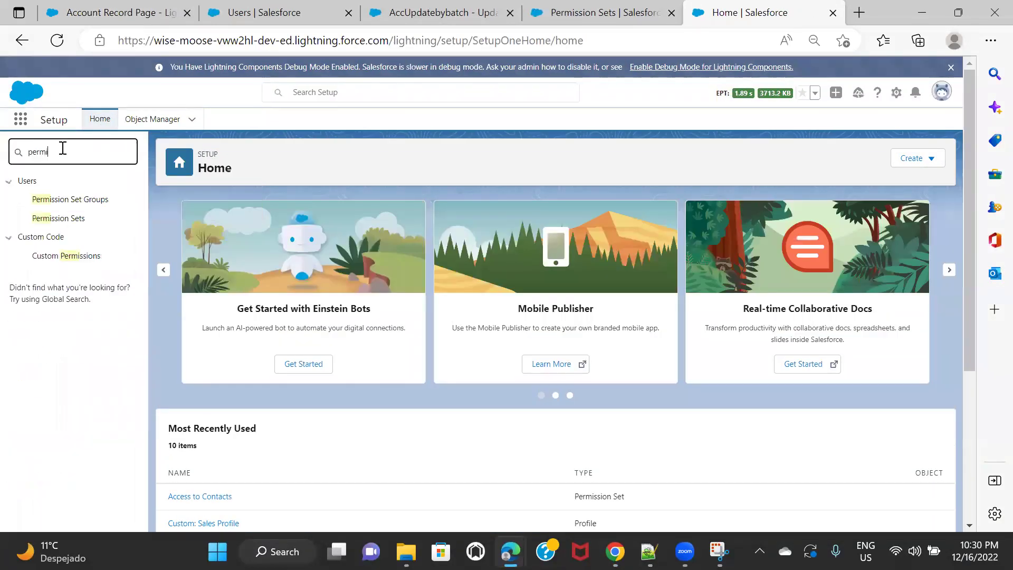
left_click(74, 225)
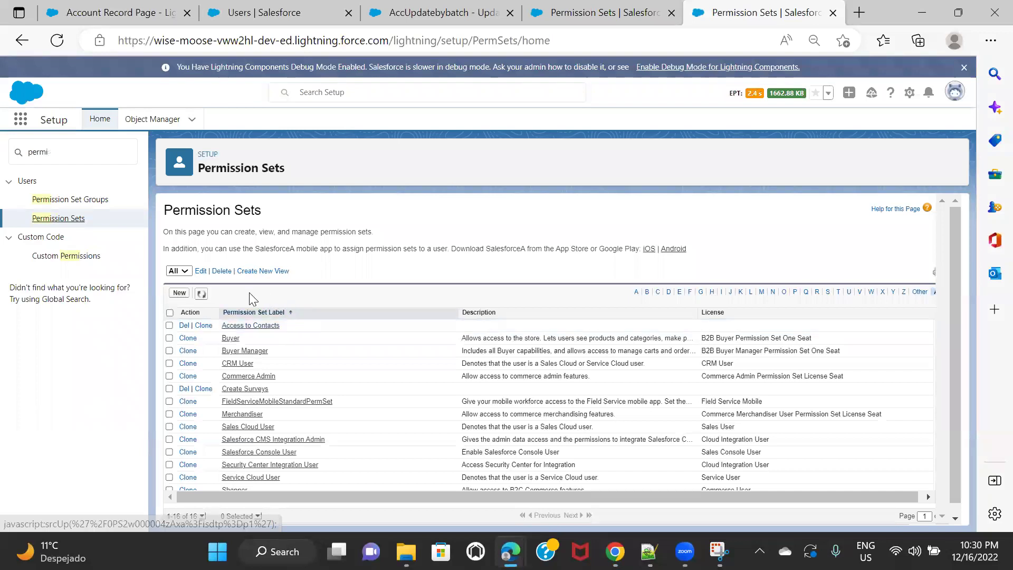
left_click(115, 21)
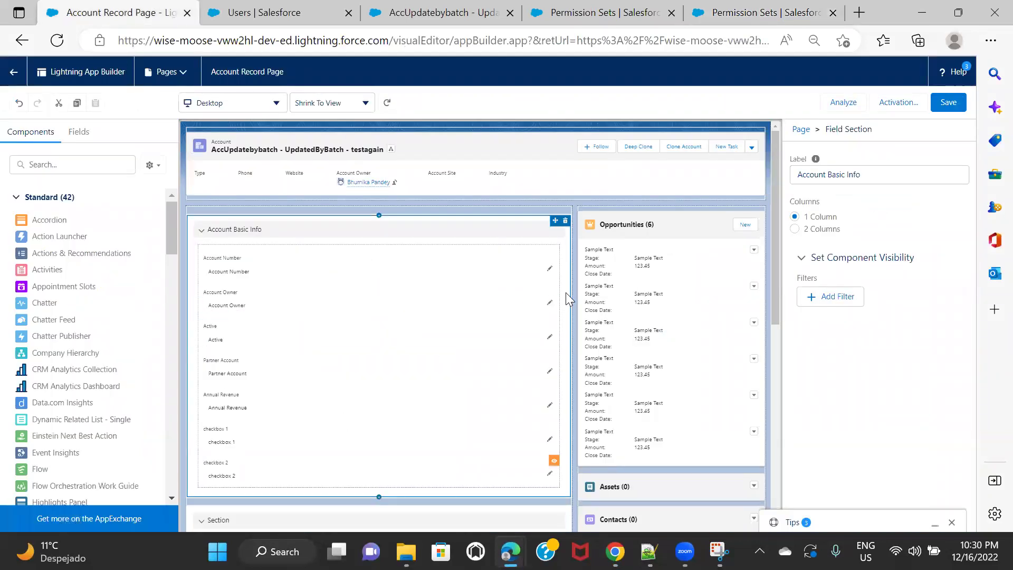
Step: Add an Advanced visibility filter to Account Basic Info and open its field picker
left_click(832, 298)
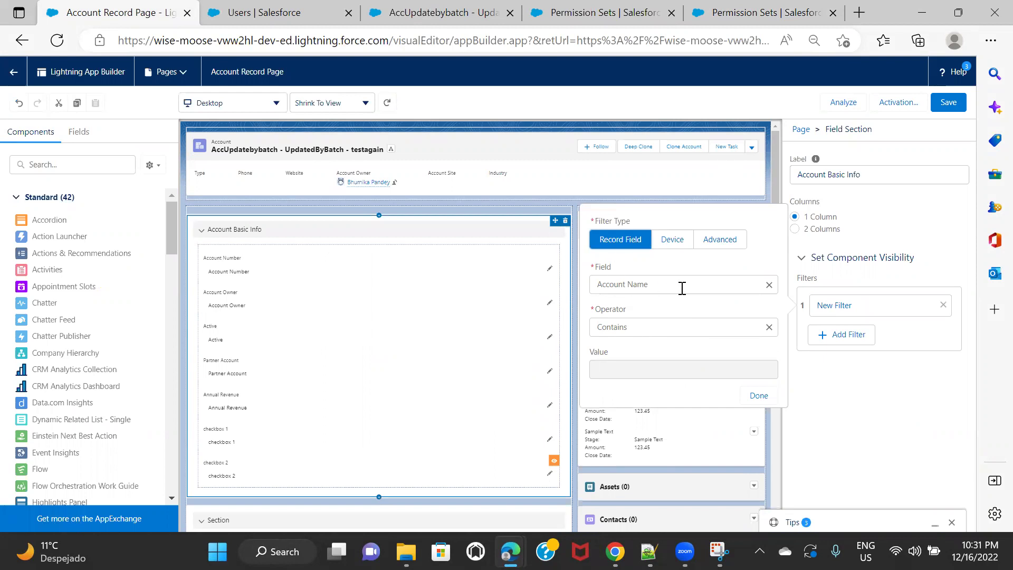
left_click(722, 246)
left_click(615, 285)
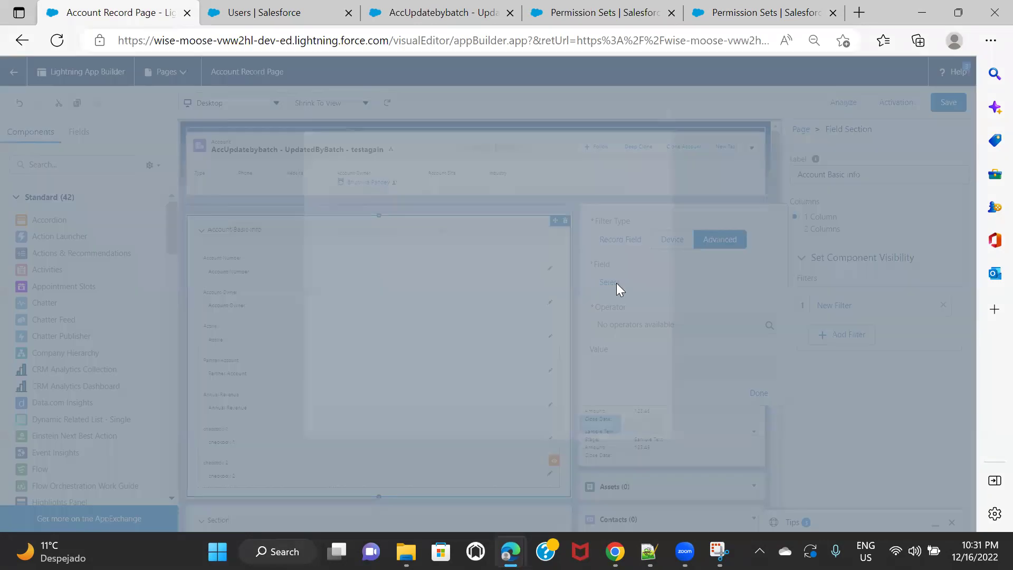
Step: Pick User > Profile > Name as the filter field, then go back to the User breadcrumb
left_click(408, 231)
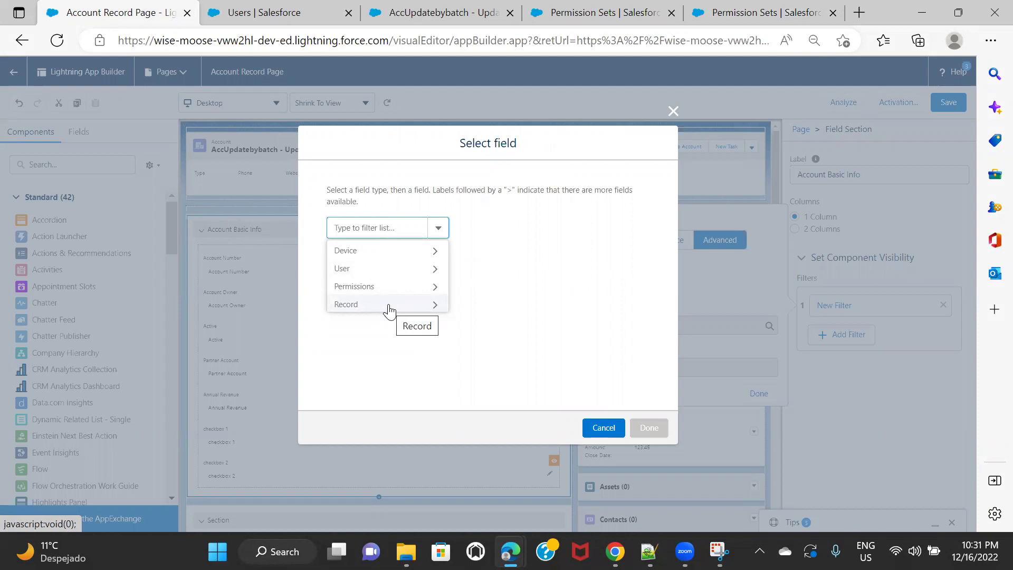
left_click(392, 274)
type("pro")
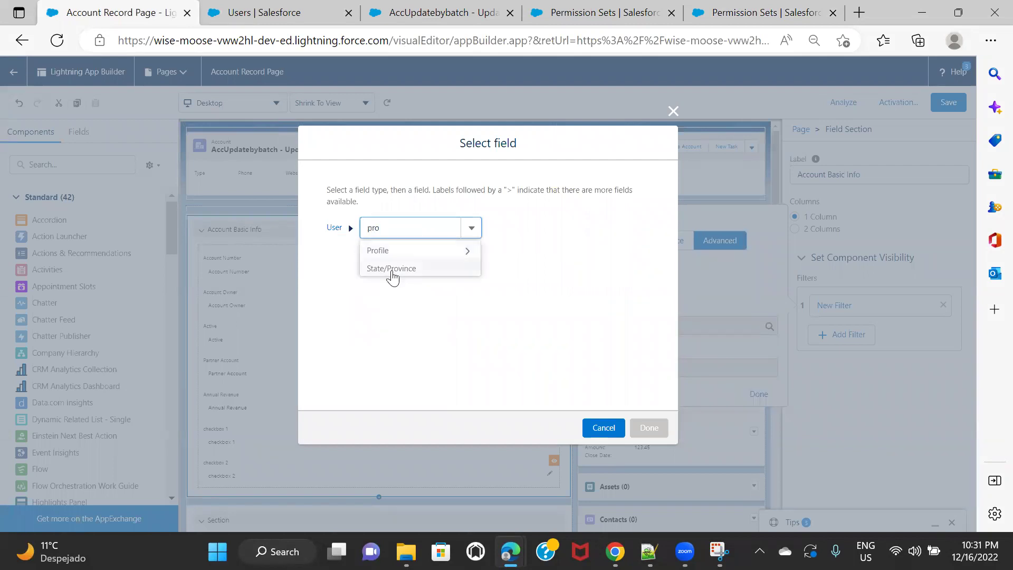
left_click(415, 252)
type("nam")
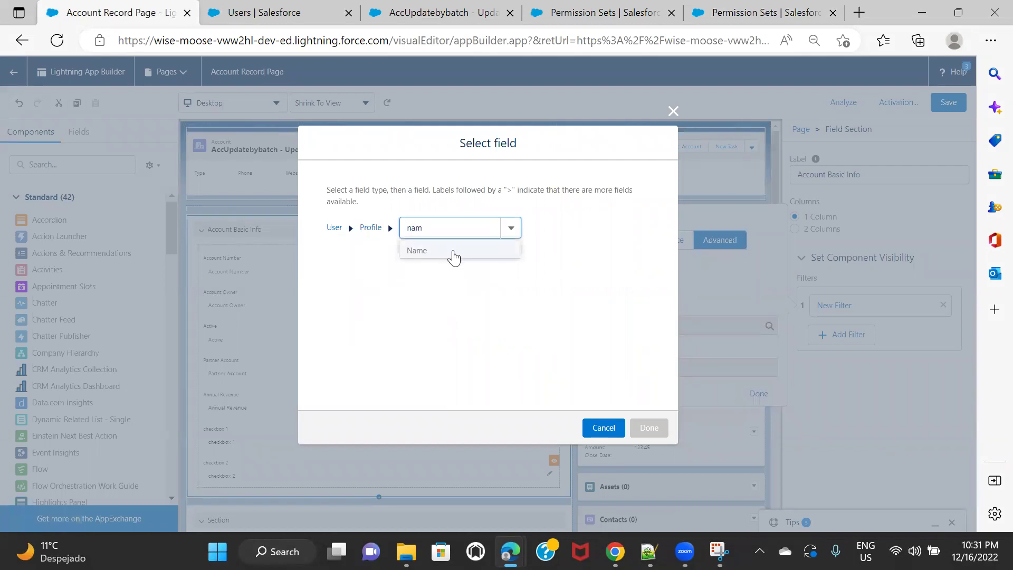
left_click(453, 254)
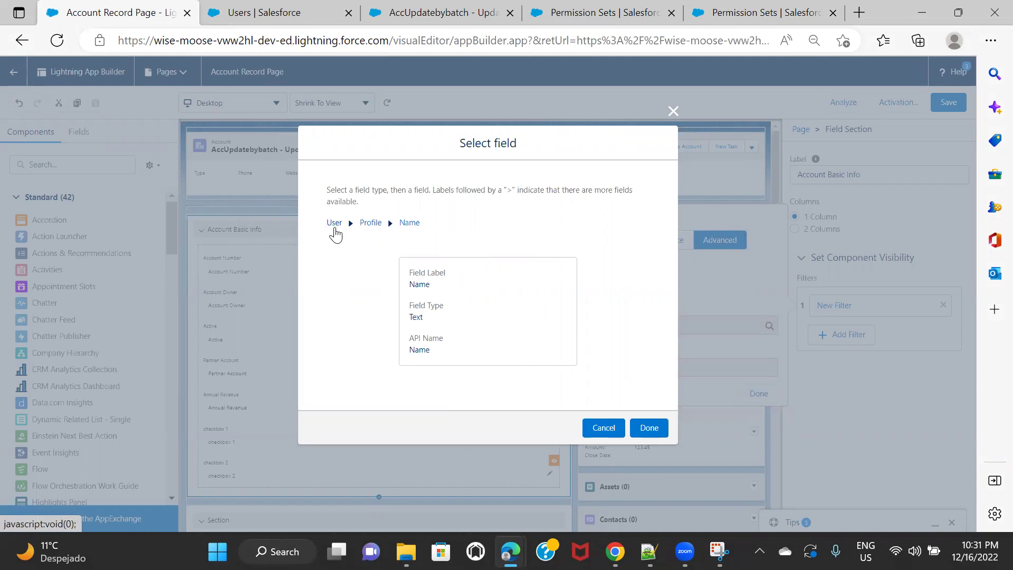
left_click(334, 228)
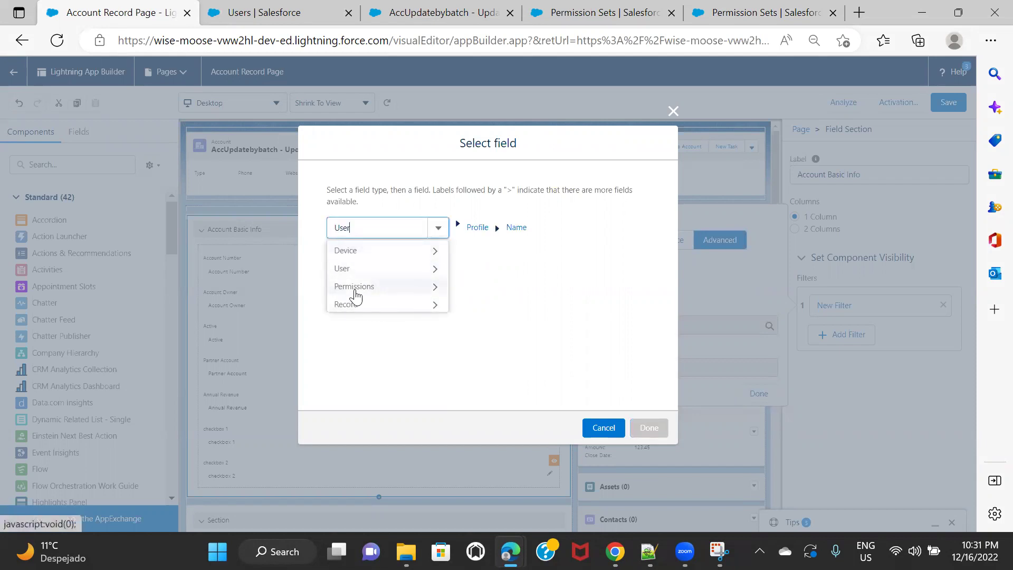
Step: Review Permissions' Custom and Standard options, close the picker, and return to Permission Sets
left_click(370, 288)
left_click(432, 228)
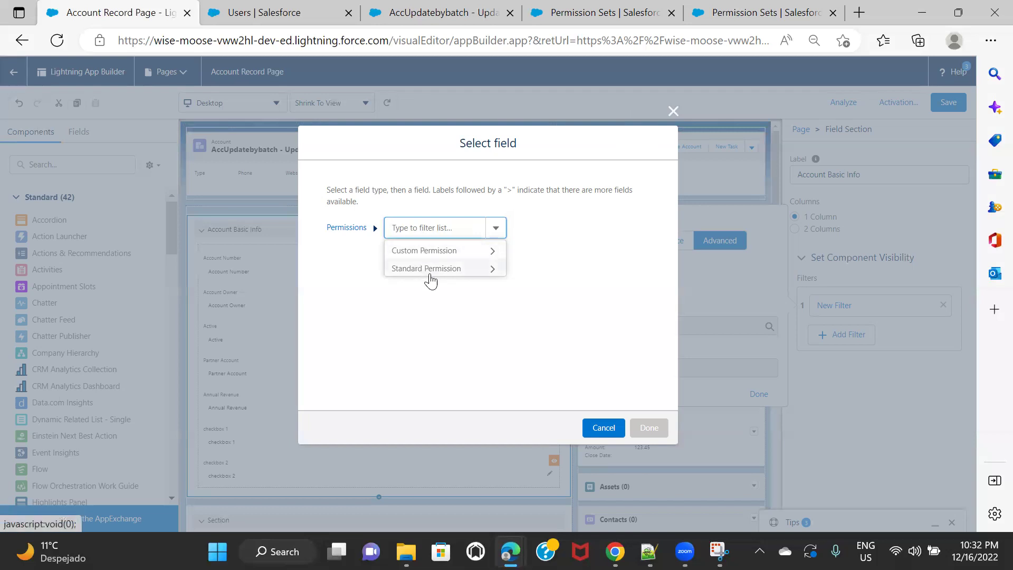
left_click(673, 112)
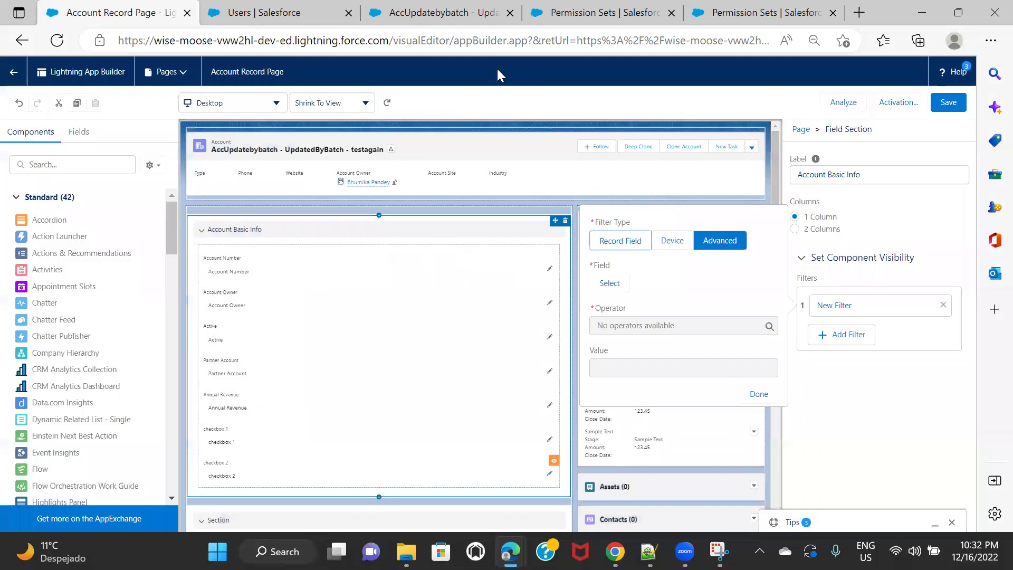
left_click(601, 13)
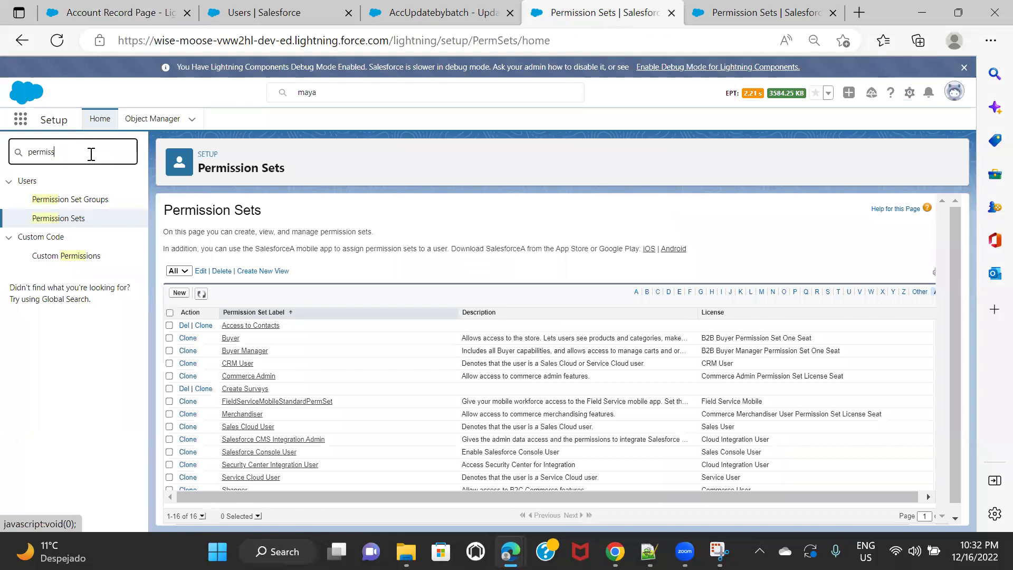
Step: Delete the Buyer Custom Permission from the Custom Permissions page
left_click(85, 256)
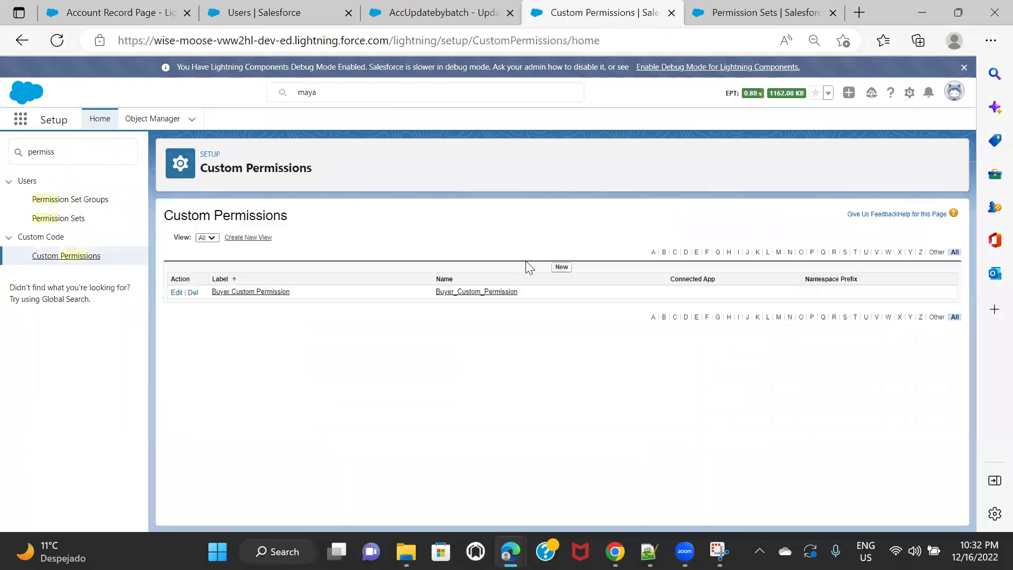
left_click(193, 293)
left_click(578, 124)
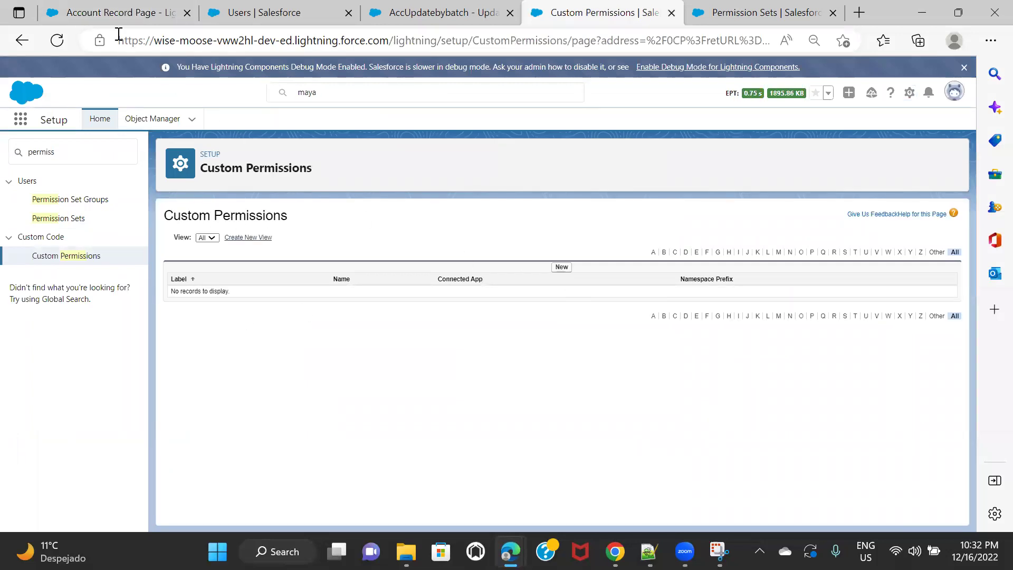
Step: Reload the Account Record Page in Lightning App Builder
left_click(100, 13)
left_click(57, 41)
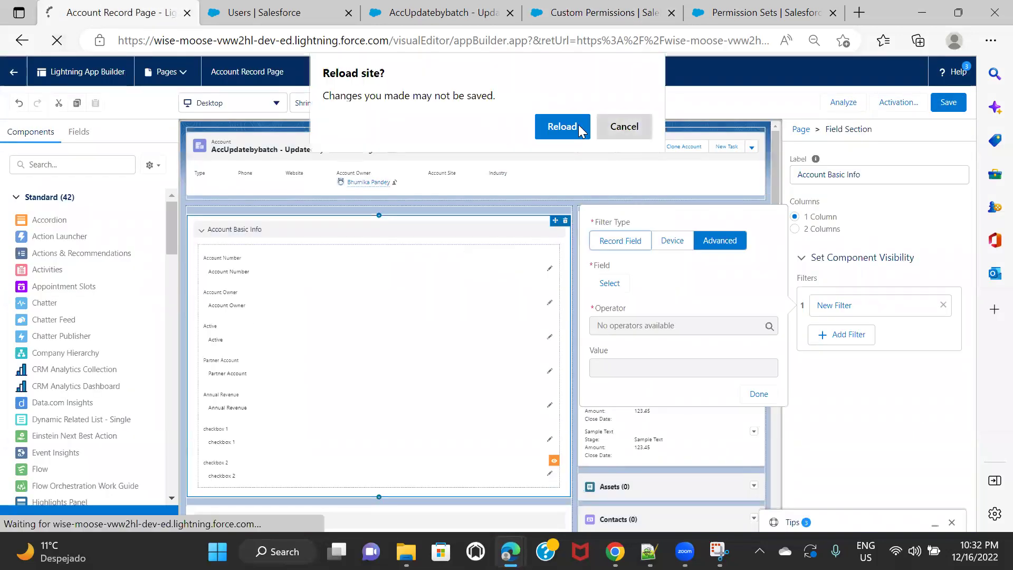
left_click(562, 127)
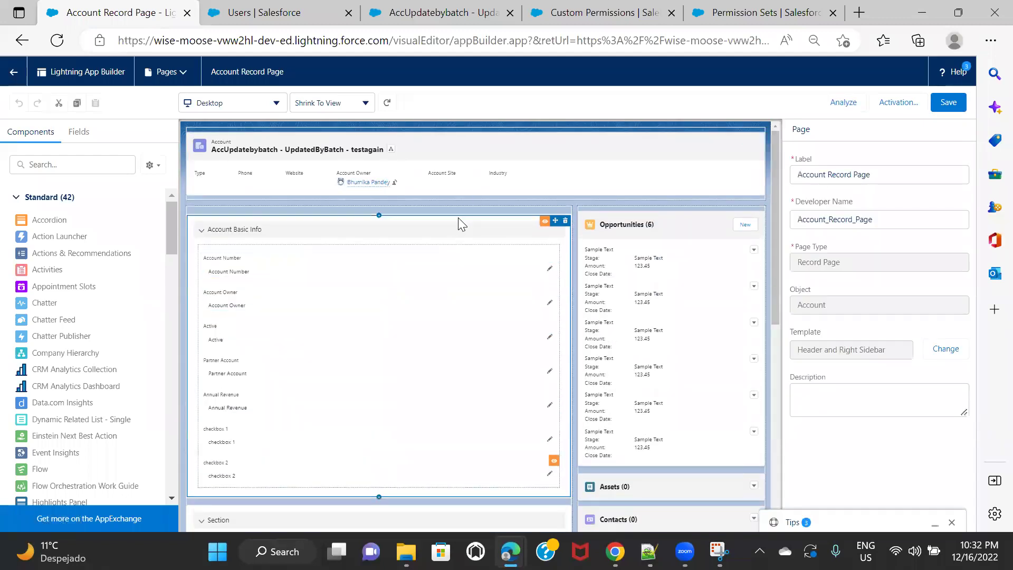
Step: Remove Account Basic Info's Sales Profile filter and add a new Advanced filter
left_click(512, 217)
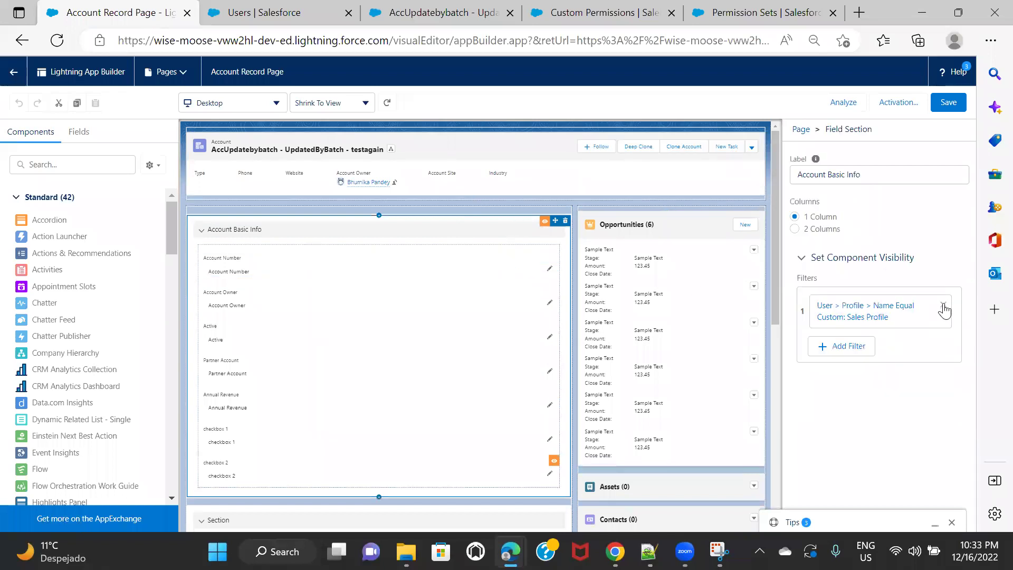
left_click(942, 311)
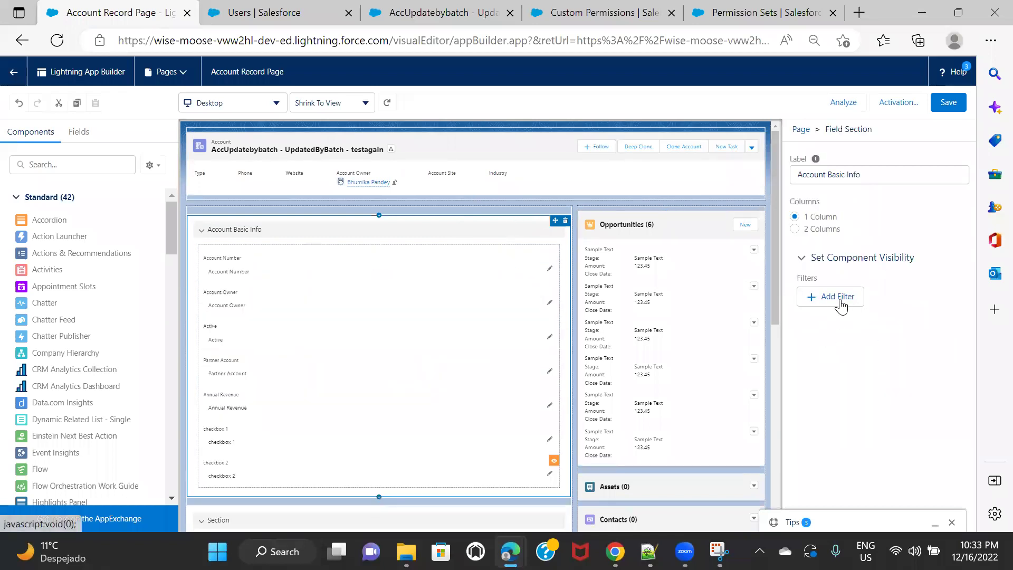
left_click(840, 297)
left_click(725, 257)
Step: Choose Permissions as the filter field type, then check the Custom Permissions setup list
left_click(607, 295)
left_click(387, 287)
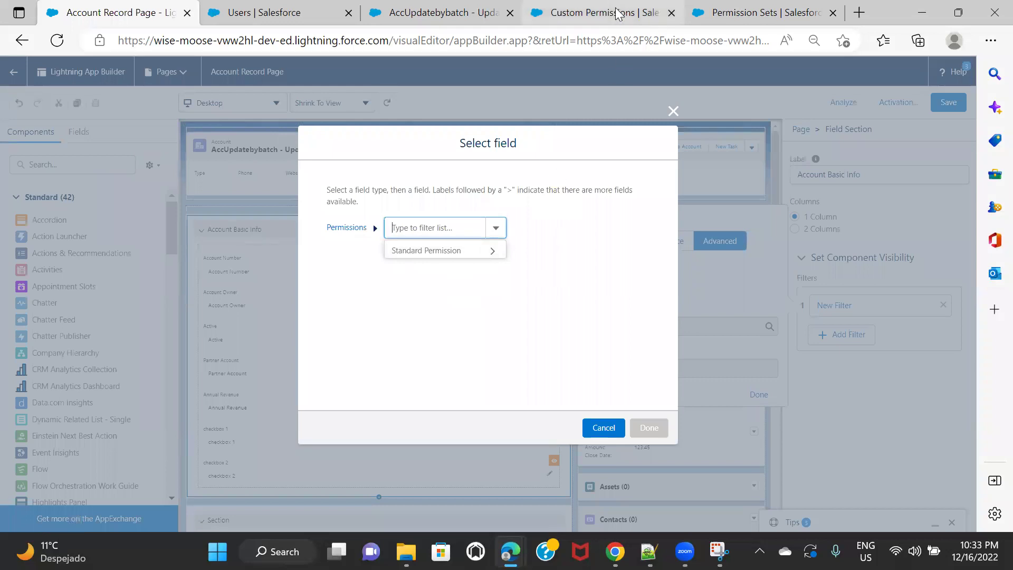
mouse_move(618, 14)
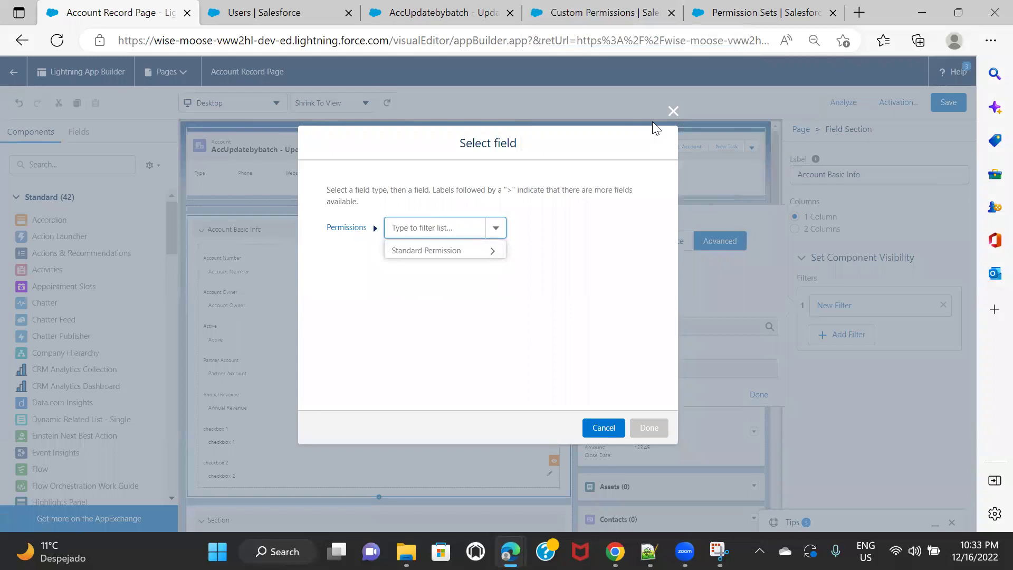
left_click(618, 9)
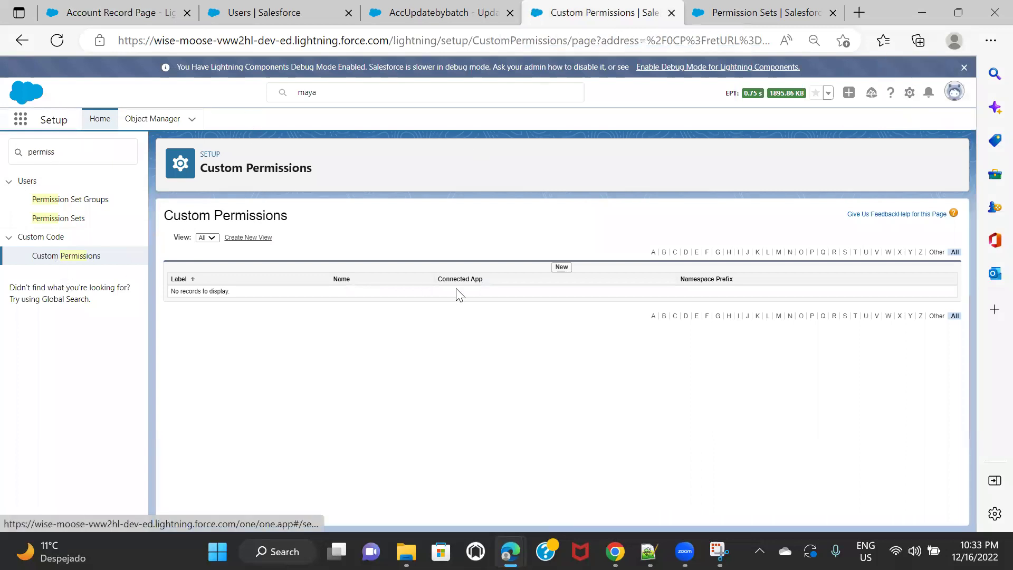
Step: Create and save a custom permission labelled 'Access to Contacts Custom Permission'
left_click(562, 266)
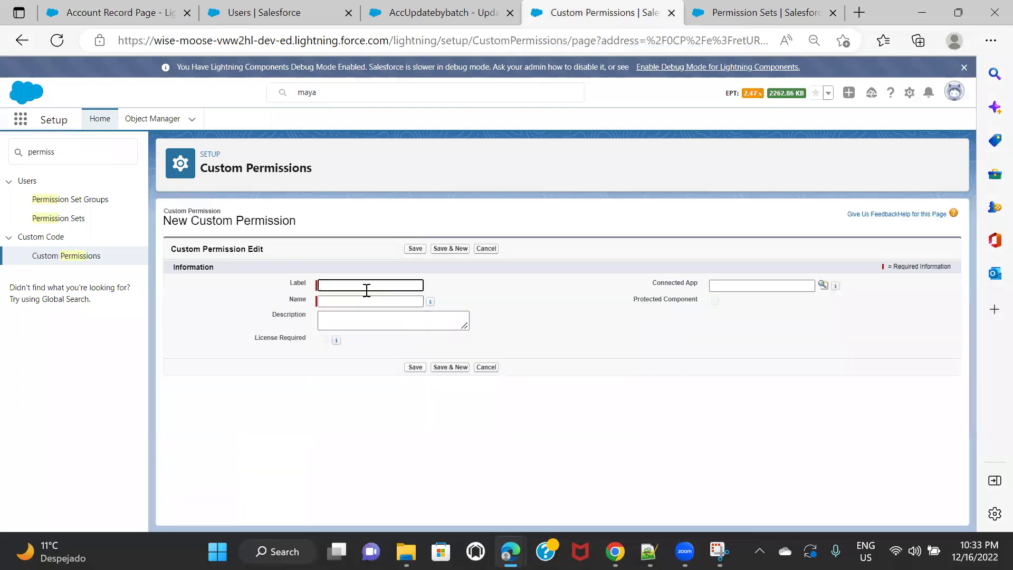
type("Acces")
type("s to Contacts Custom Permis")
type("sion")
left_click(541, 351)
left_click(413, 248)
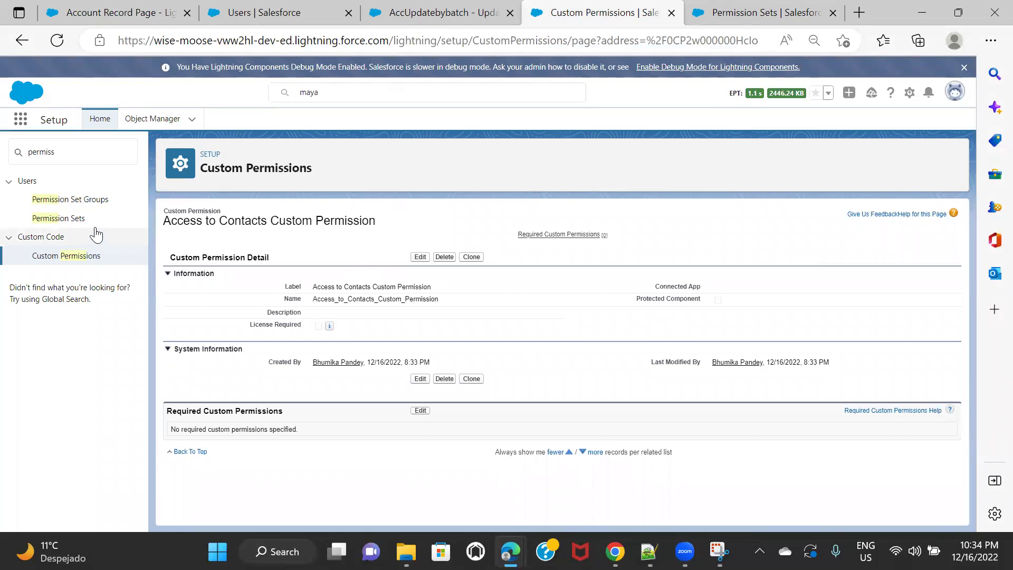
left_click(79, 223)
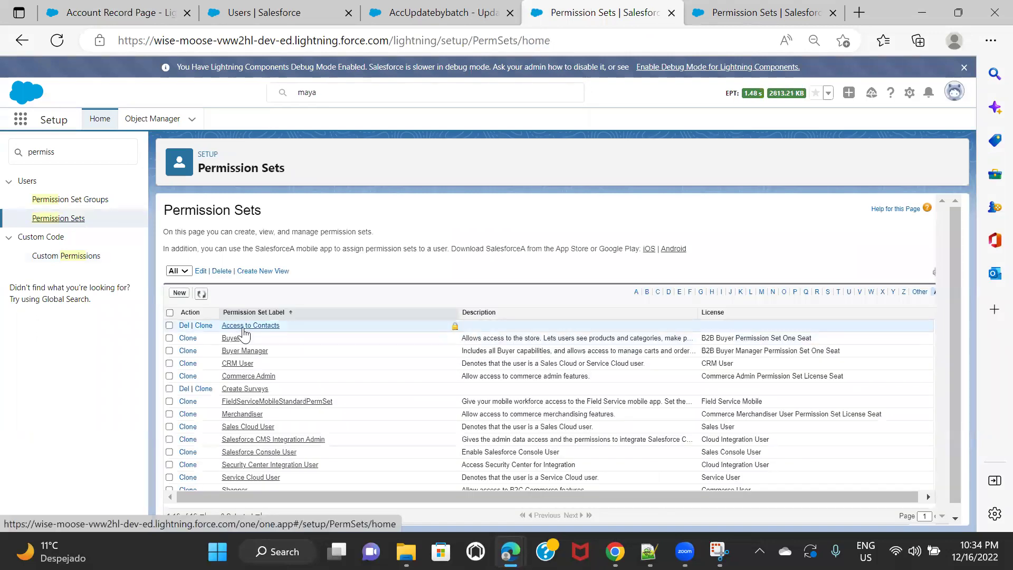
Step: Enable Access to Contacts Custom Permission in the Access to Contacts permission set and save
left_click(244, 327)
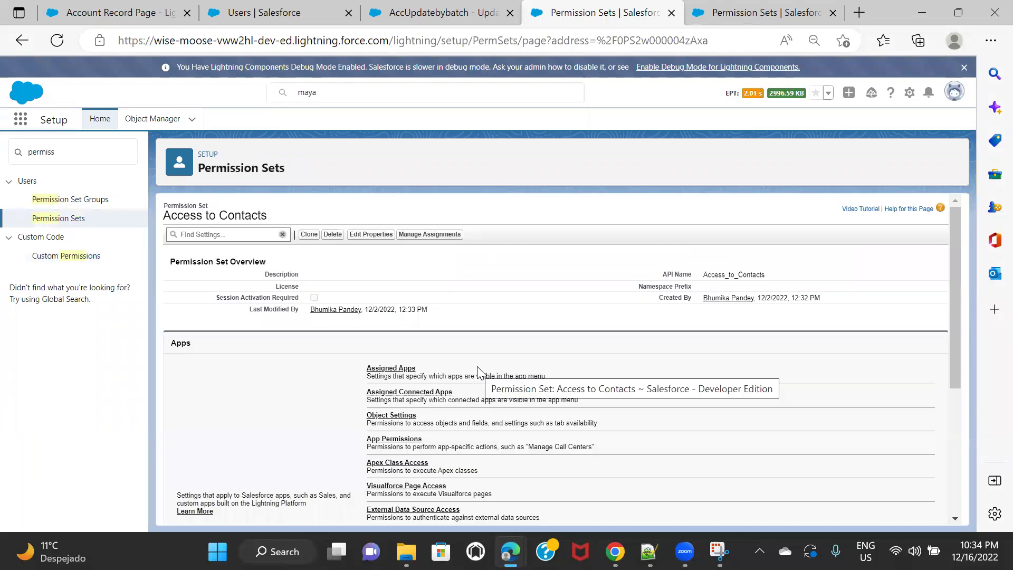
scroll(477, 367, "down", 3)
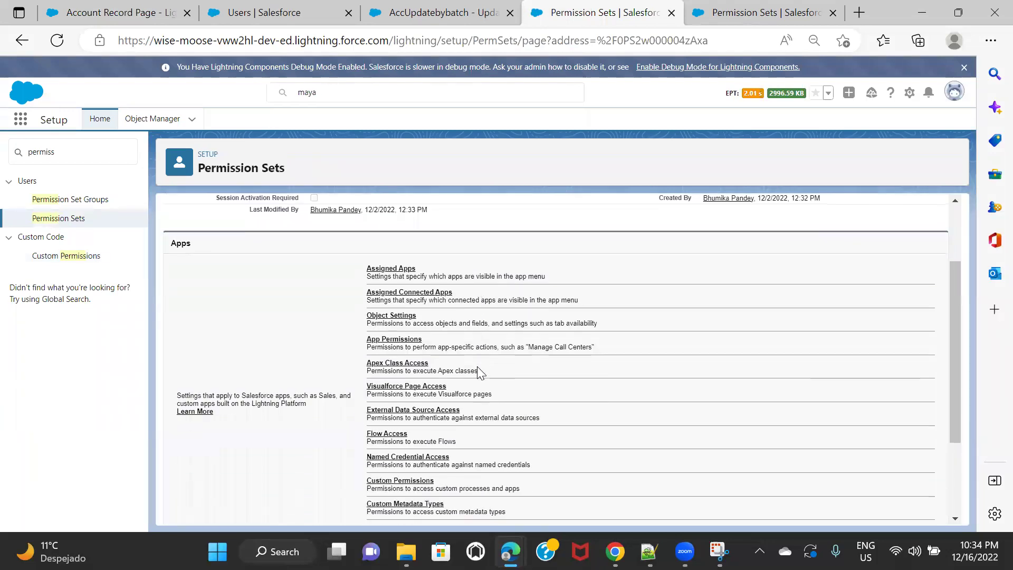
left_click(406, 431)
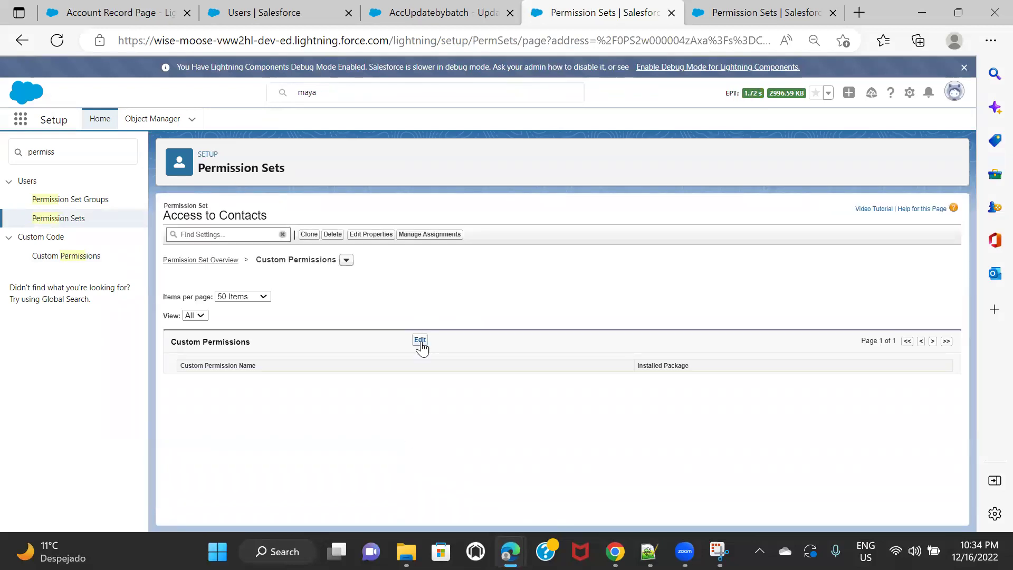
left_click(420, 344)
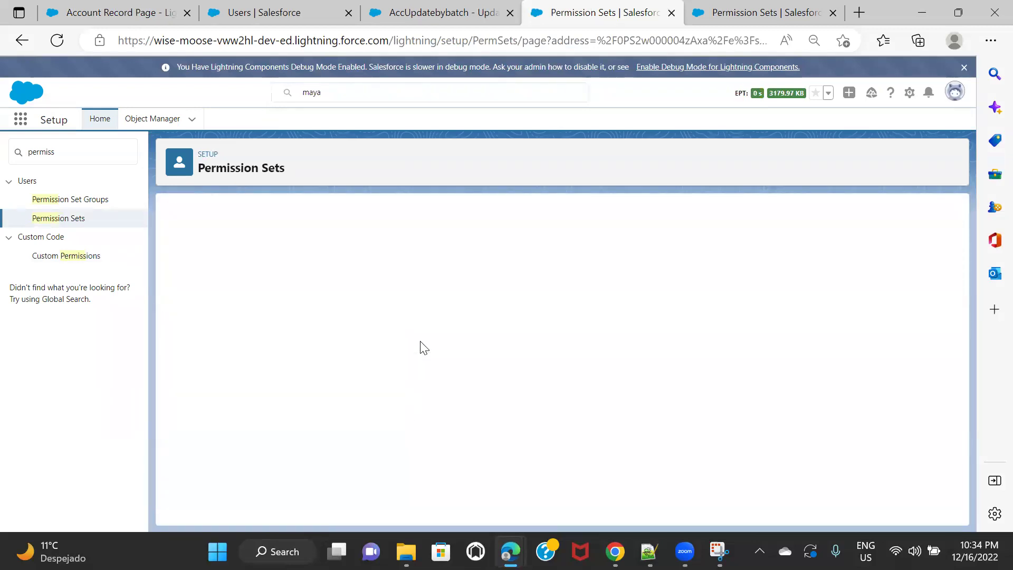
left_click(260, 375)
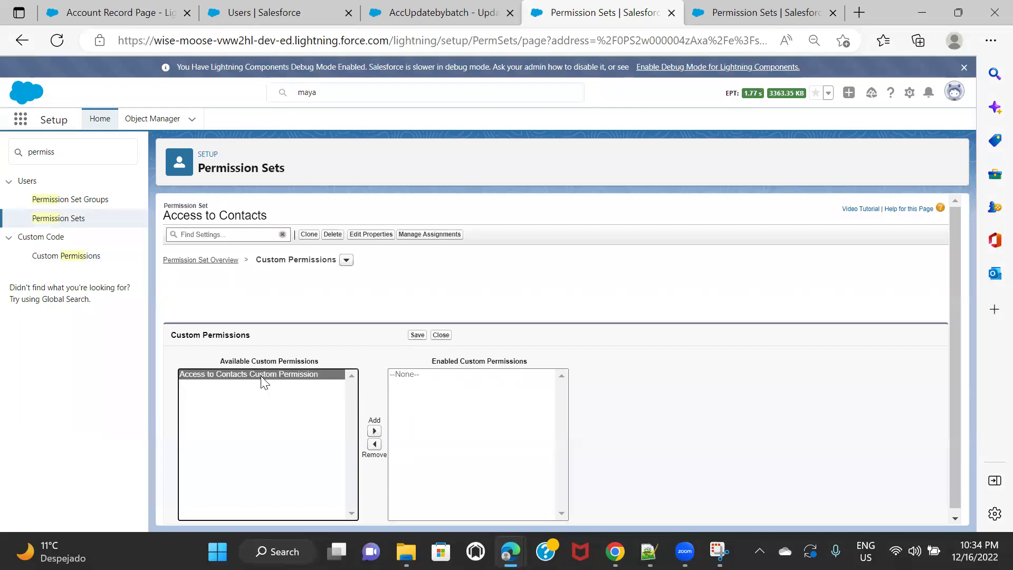
left_click(374, 431)
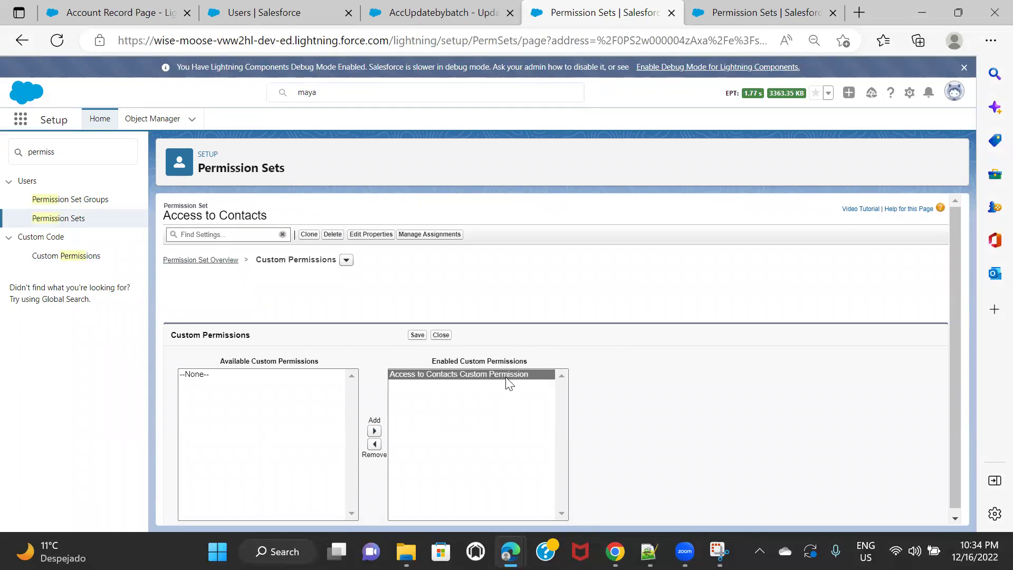
left_click(417, 335)
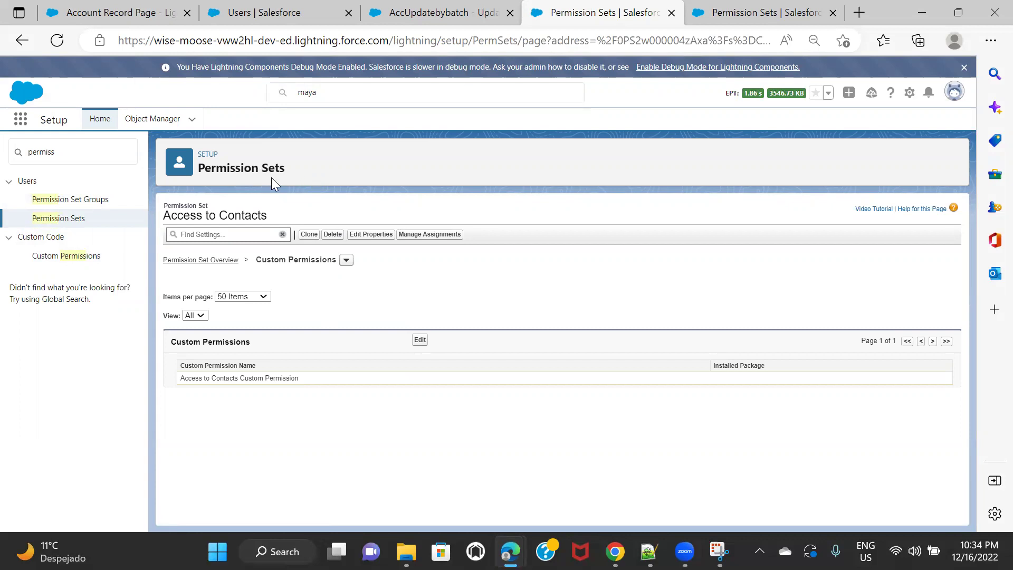
Step: Close the leftover field dialog, reload the Account Record Page, and select Account Basic Info
left_click(103, 13)
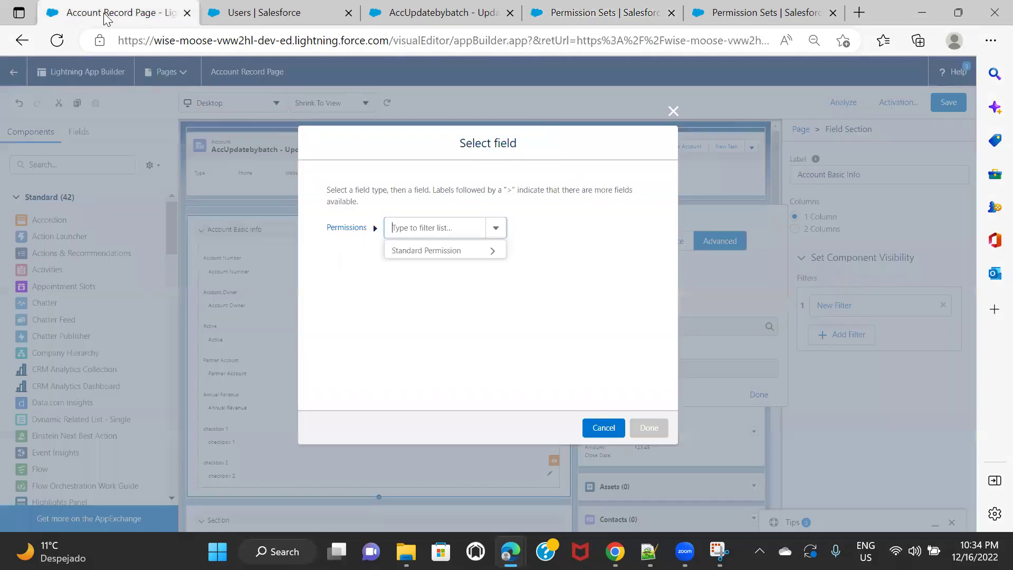
left_click(671, 108)
left_click(58, 51)
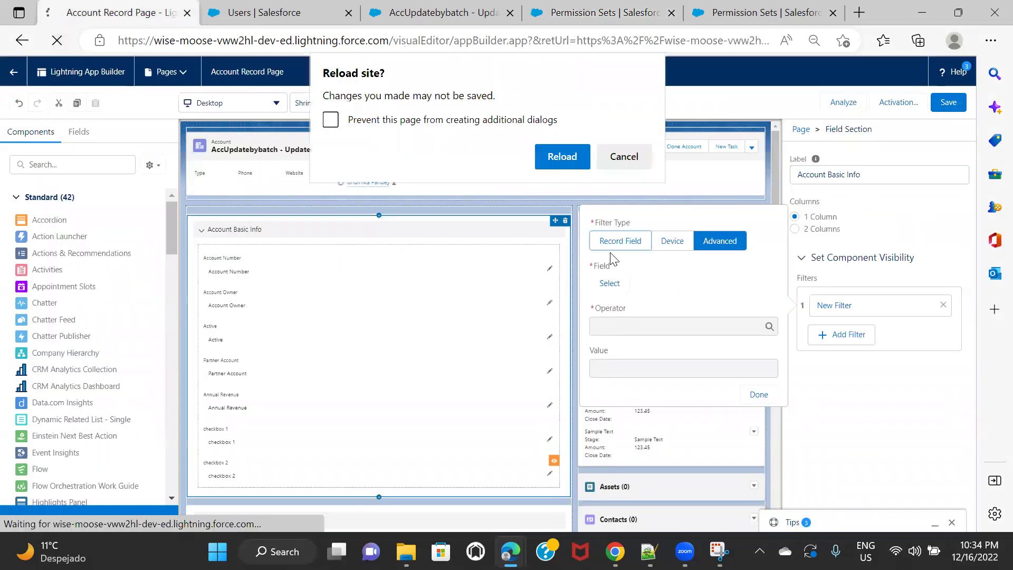
left_click(561, 156)
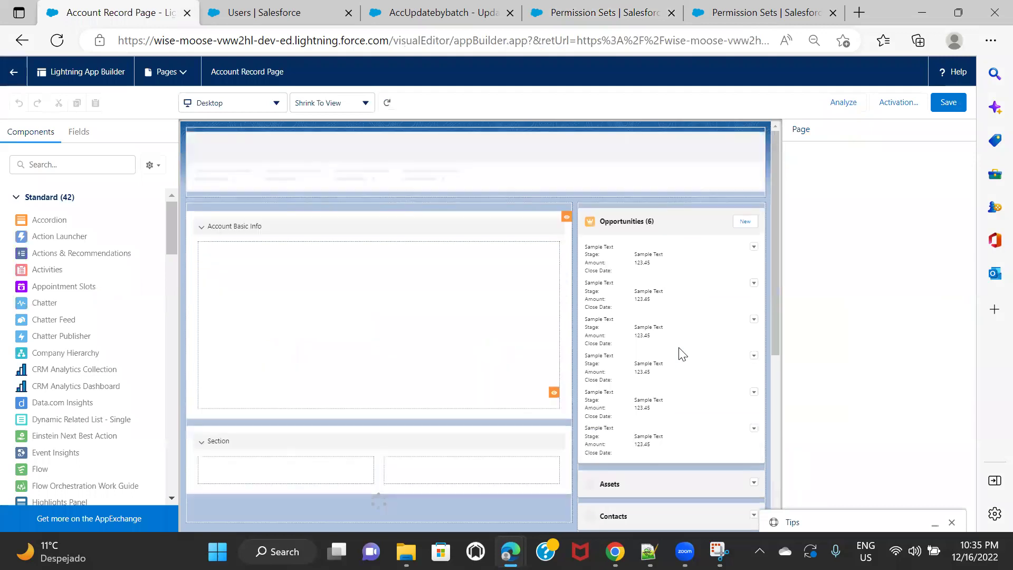
left_click(486, 217)
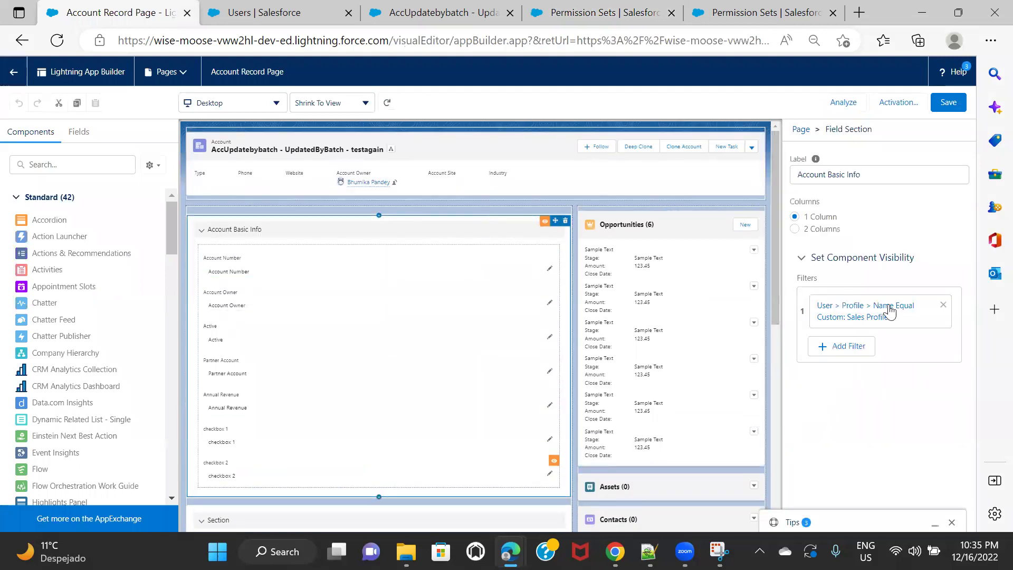
Step: Remove the Sales Profile visibility filter and start a new Advanced filter
left_click(942, 306)
left_click(843, 299)
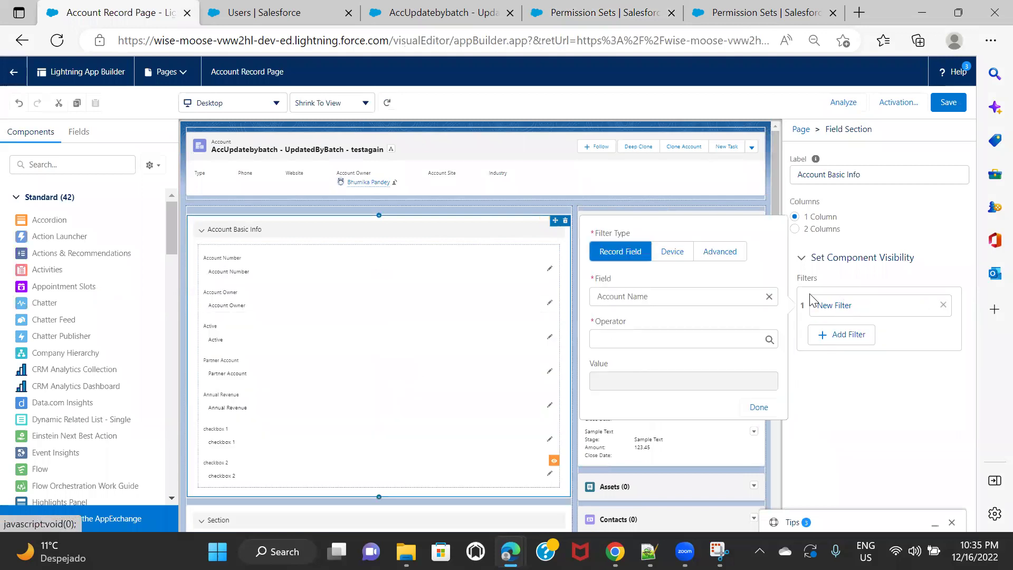
left_click(726, 256)
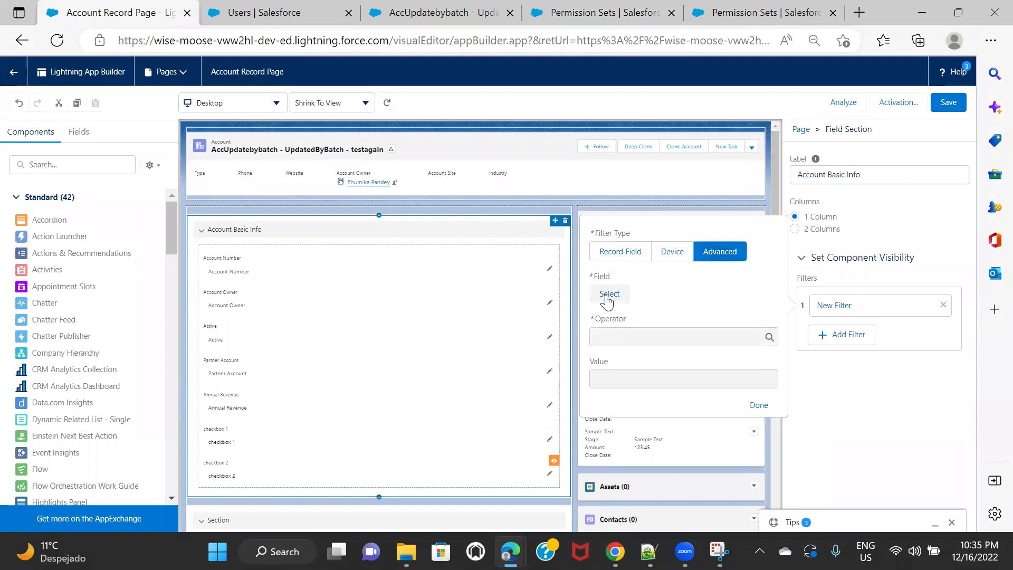
Step: Choose Permissions > Custom Permission > Access_to_Contacts_Custom_Permission as the filter field
left_click(606, 300)
left_click(395, 220)
left_click(389, 286)
left_click(460, 228)
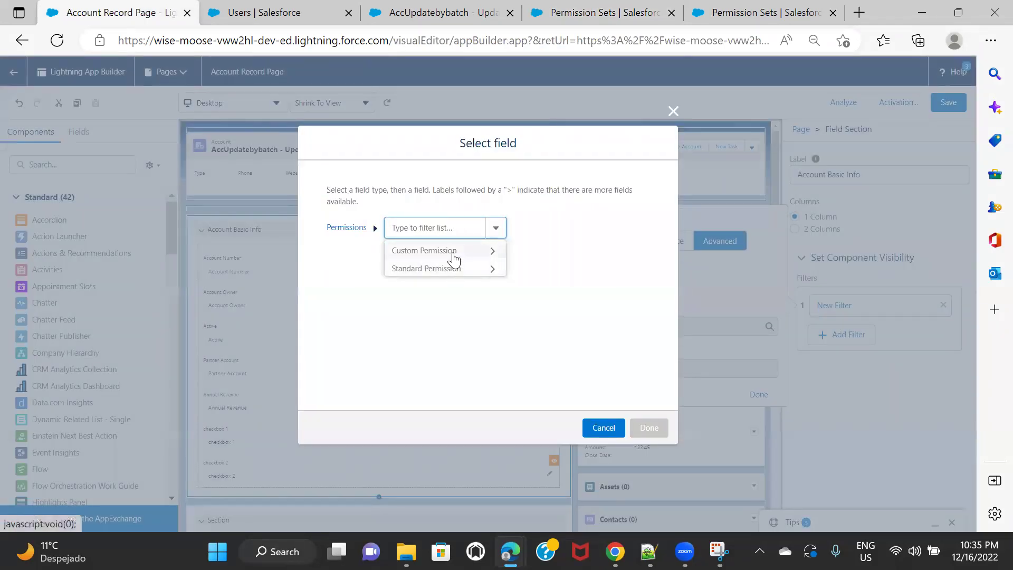
left_click(452, 255)
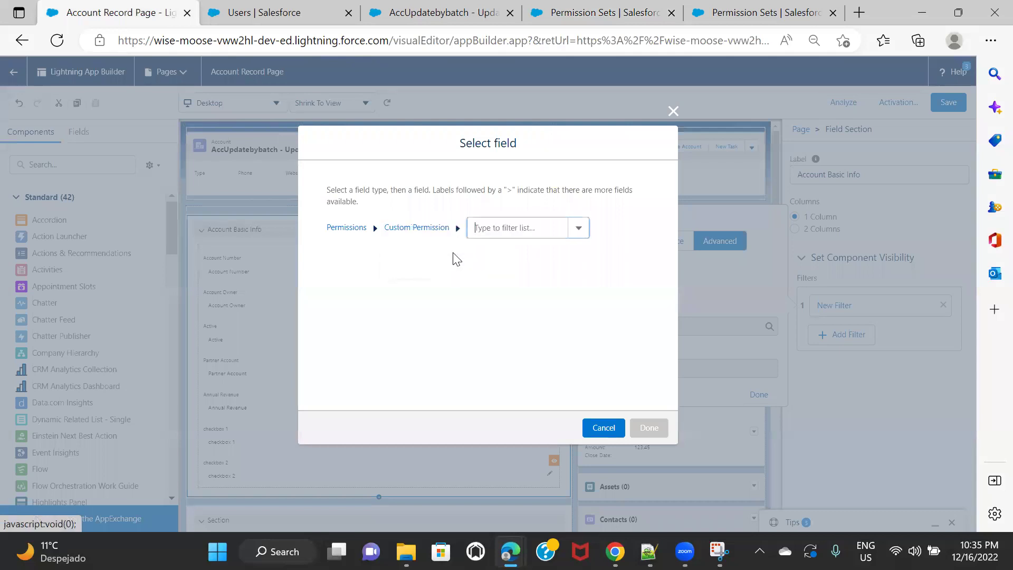
left_click(529, 226)
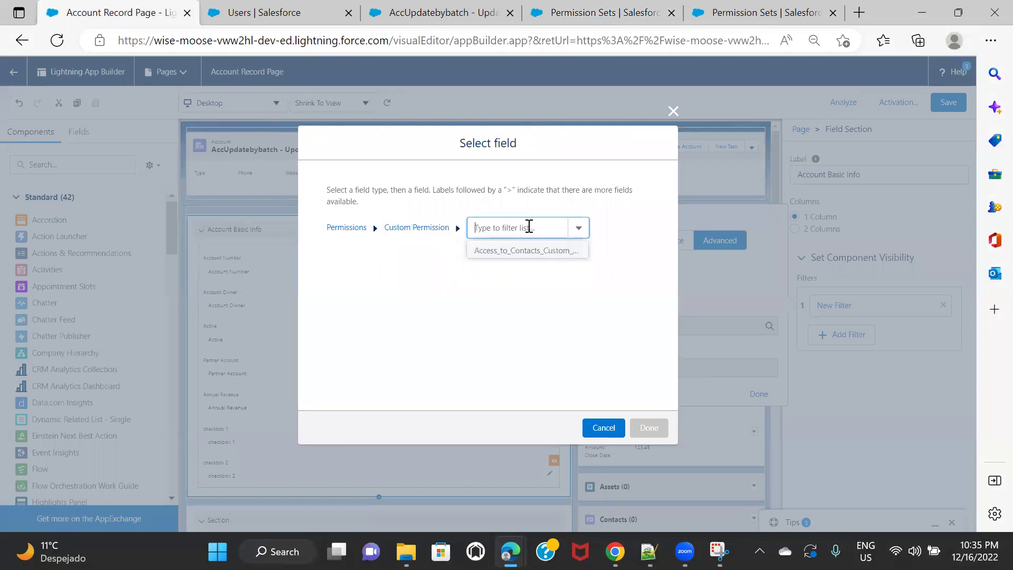
left_click(544, 252)
Step: Confirm the field and apply the filter with the value true
left_click(650, 428)
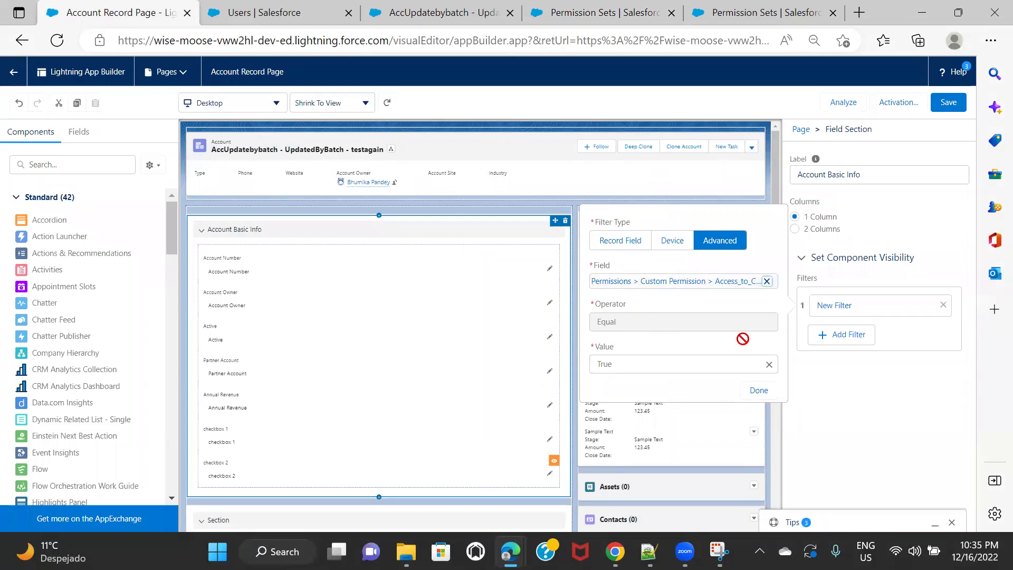
left_click(758, 390)
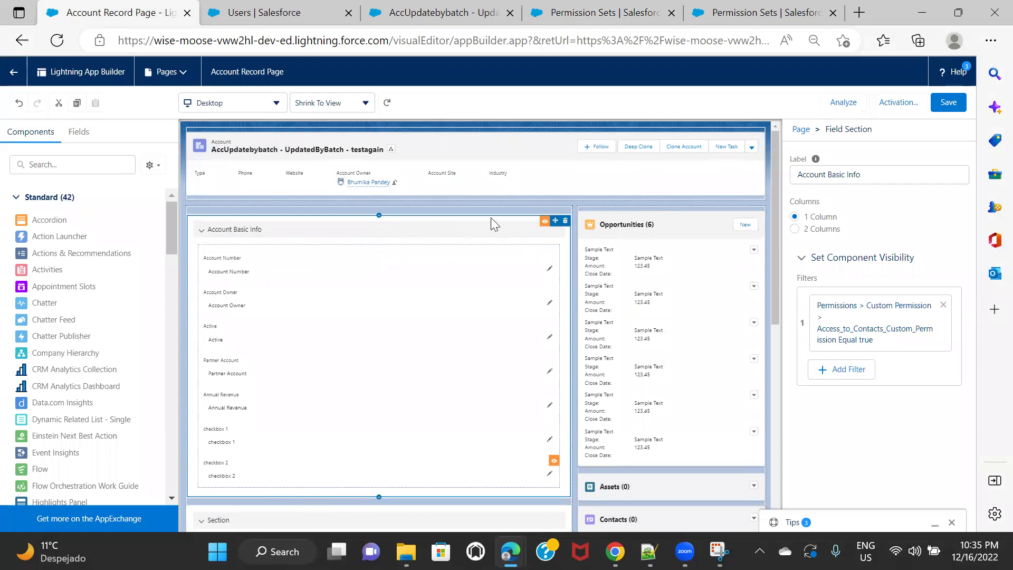
left_click(624, 12)
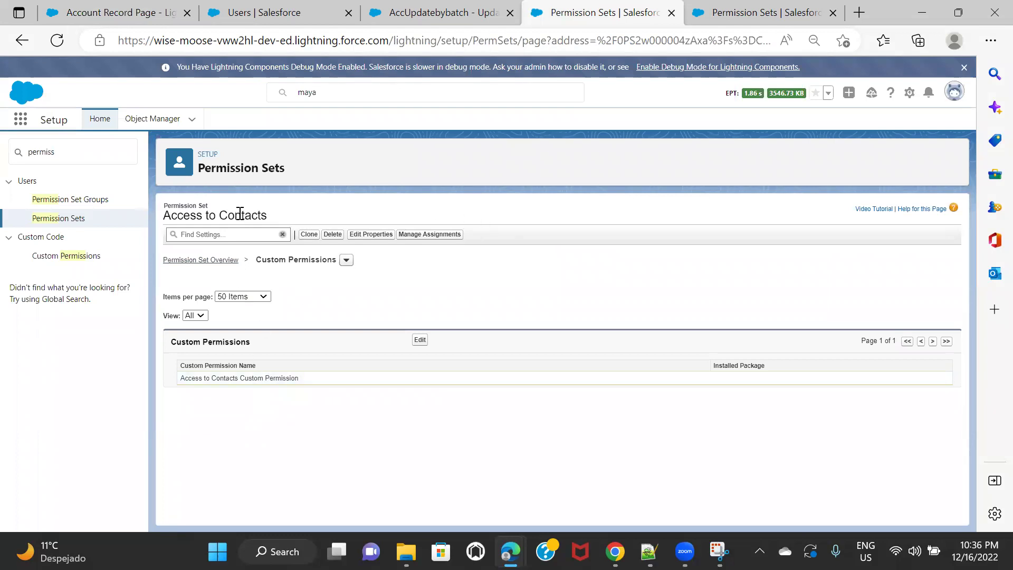
Step: Check the Access to Contacts permission set page, then return to the Account Record Page editor
left_click_drag(273, 216, 164, 217)
left_click(146, 16)
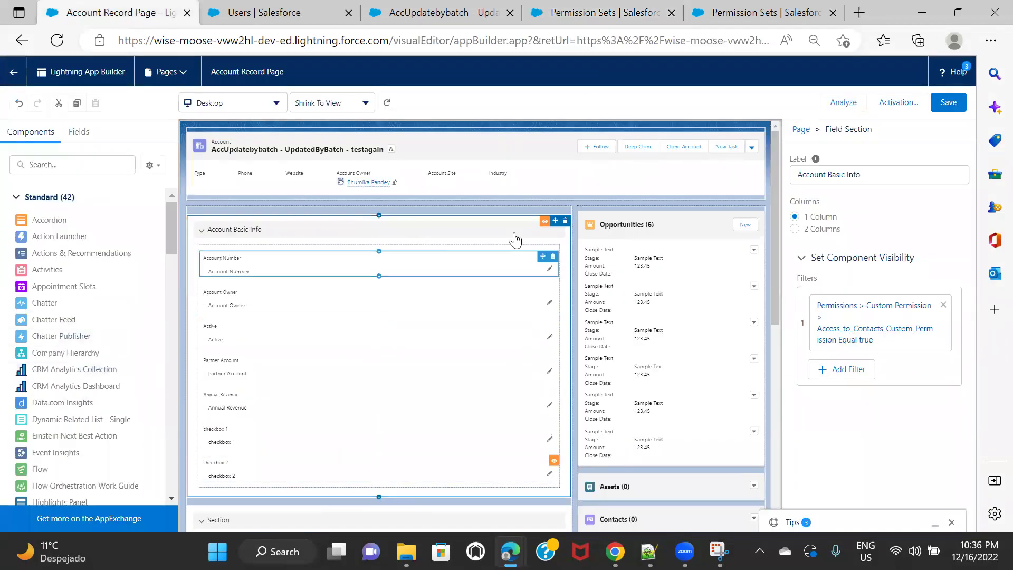
left_click(599, 22)
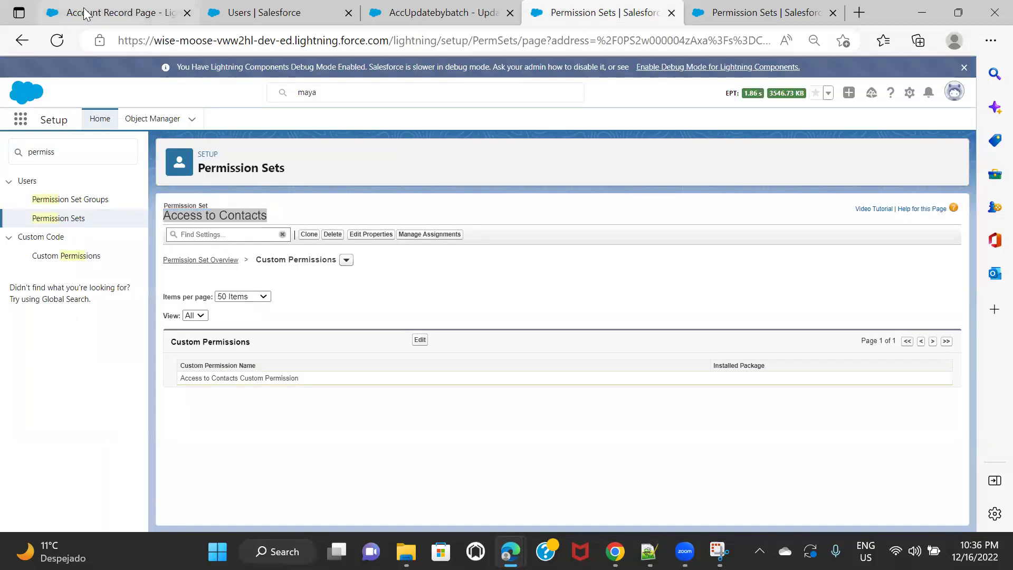
left_click(93, 11)
Step: Save the Account Record Page despite the missing required-fields warning
left_click(950, 102)
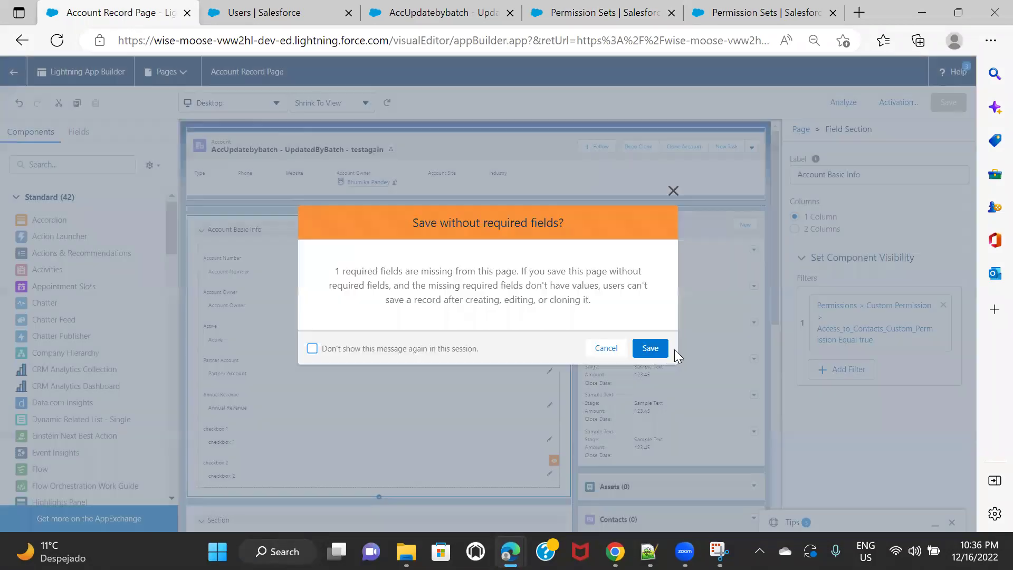
left_click(649, 348)
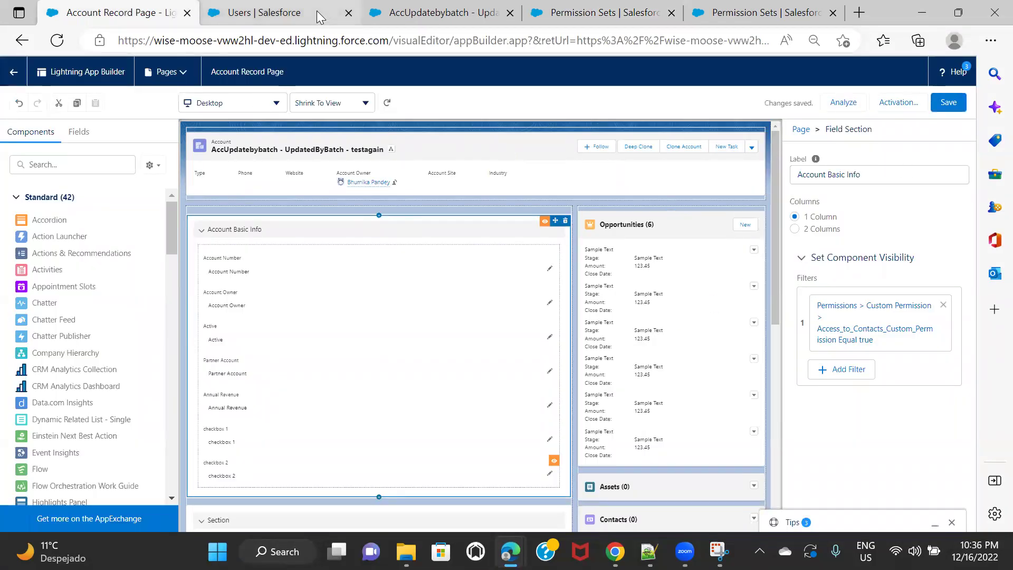
left_click(395, 16)
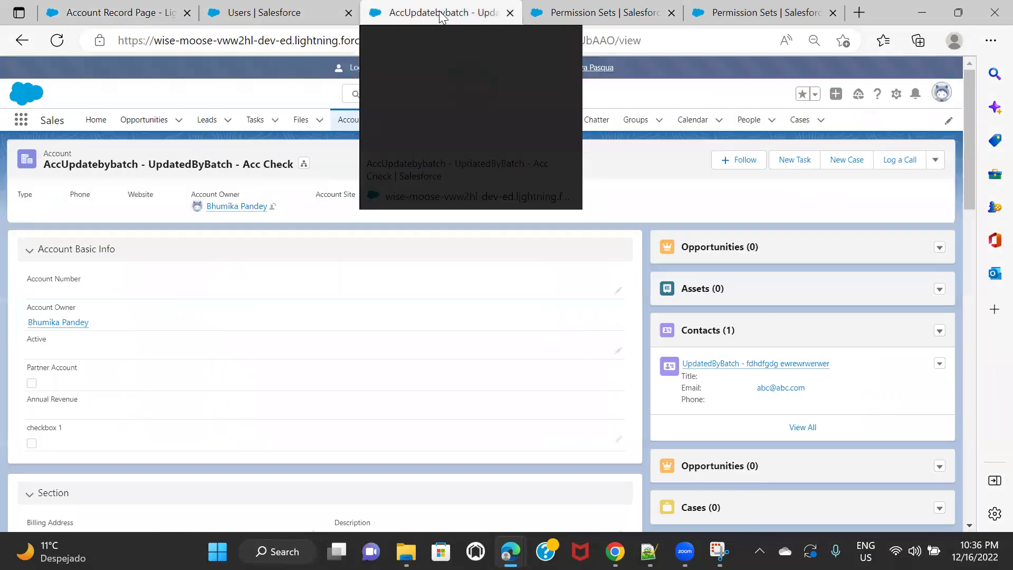
Step: Check the current user's Permission Set Assignments in Advanced User Details, then return to the builder
left_click(943, 95)
key("Escape")
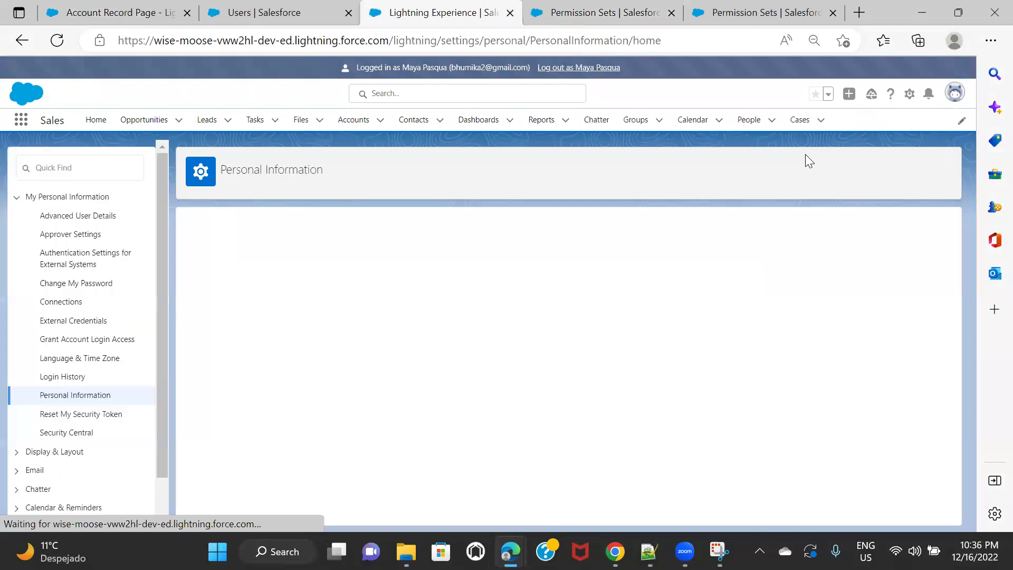
left_click(57, 40)
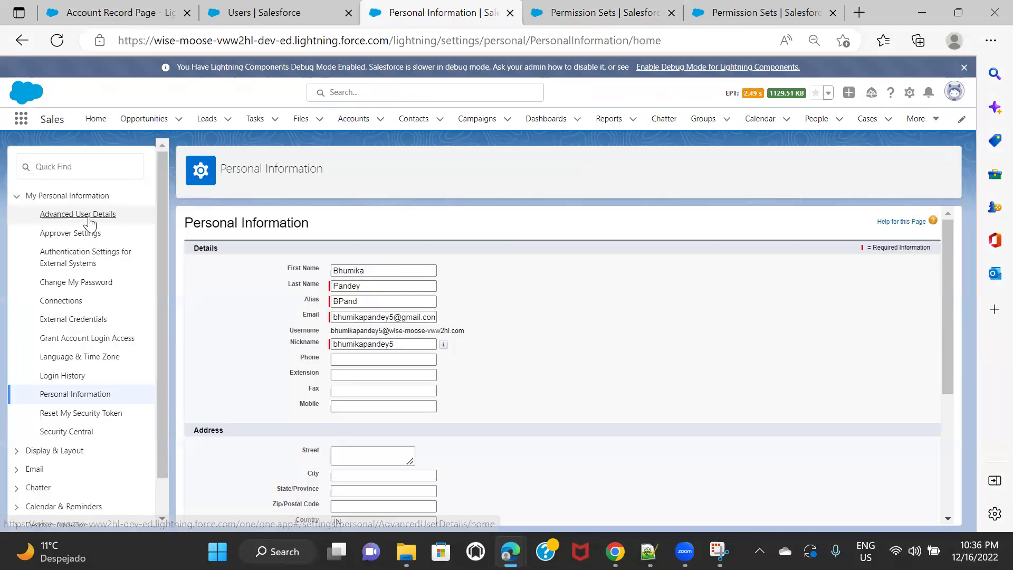
left_click(84, 213)
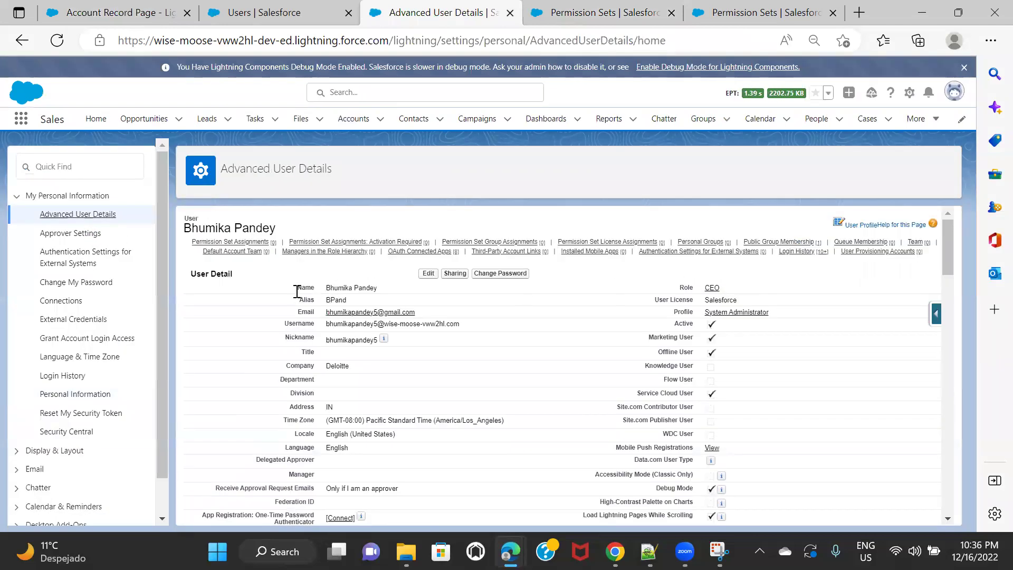
mouse_move(269, 244)
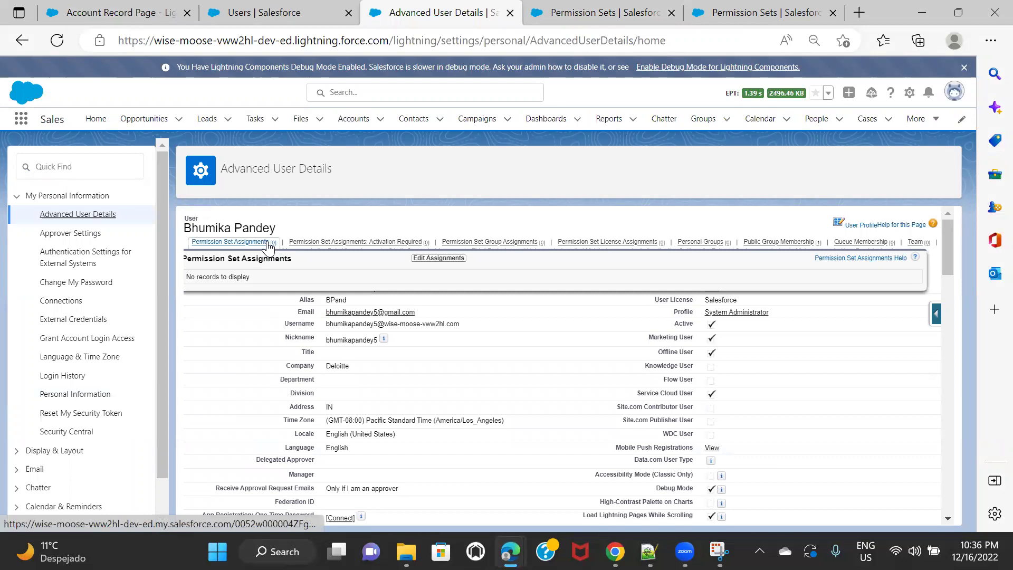
mouse_move(252, 245)
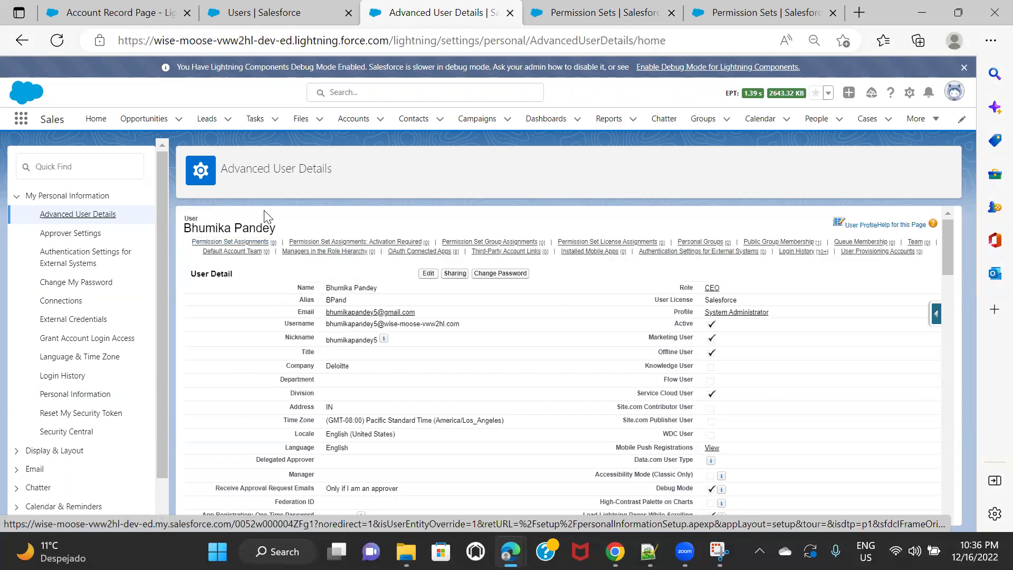
left_click(142, 16)
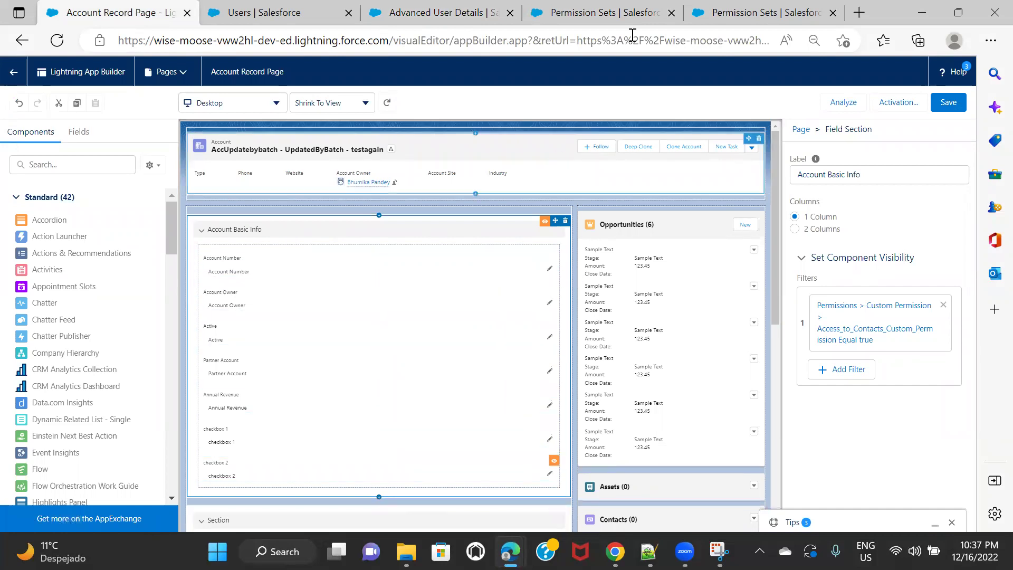
Step: Open the testagain account record from the recently viewed accounts list
left_click(640, 16)
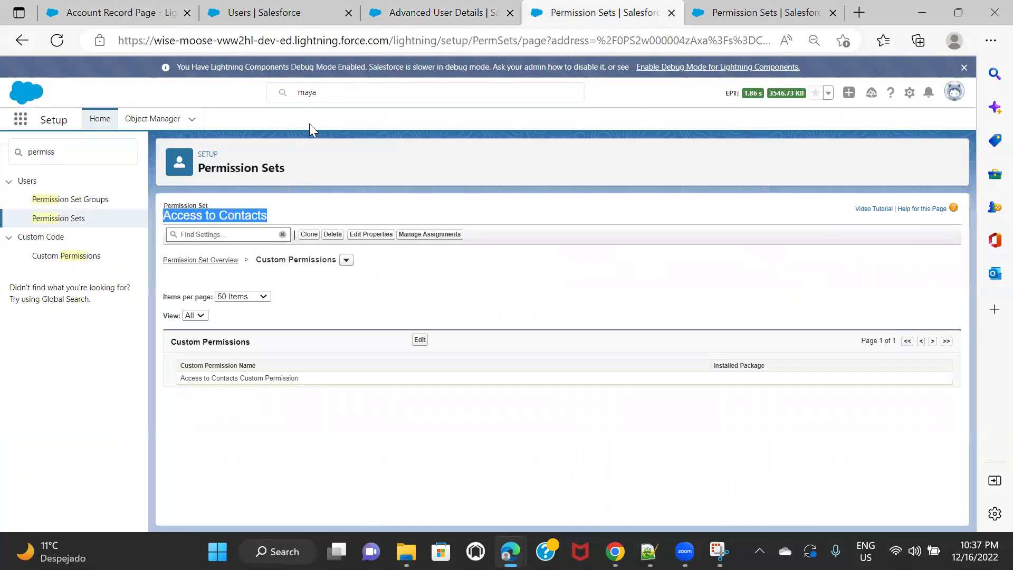
left_click(422, 13)
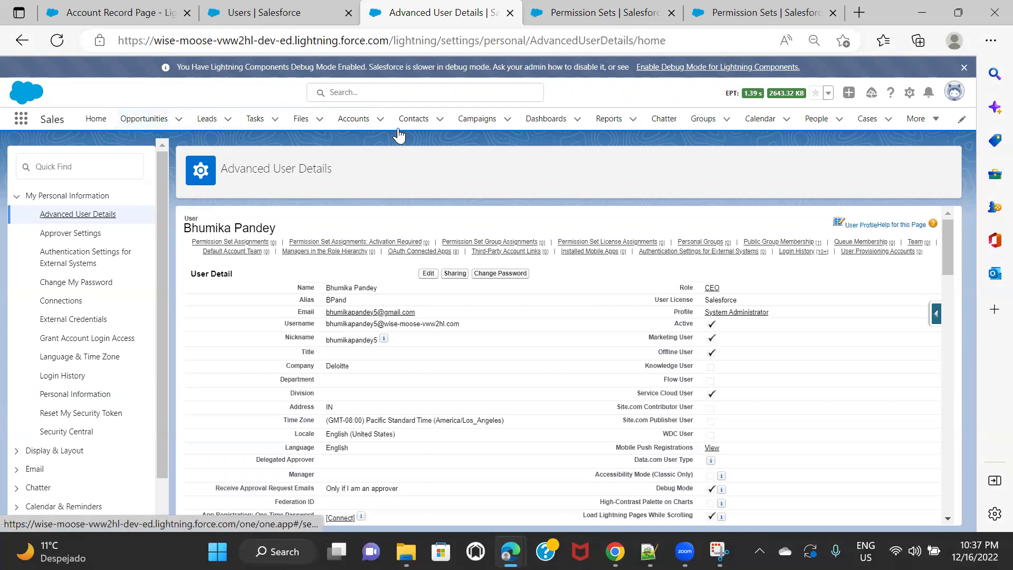
left_click(361, 120)
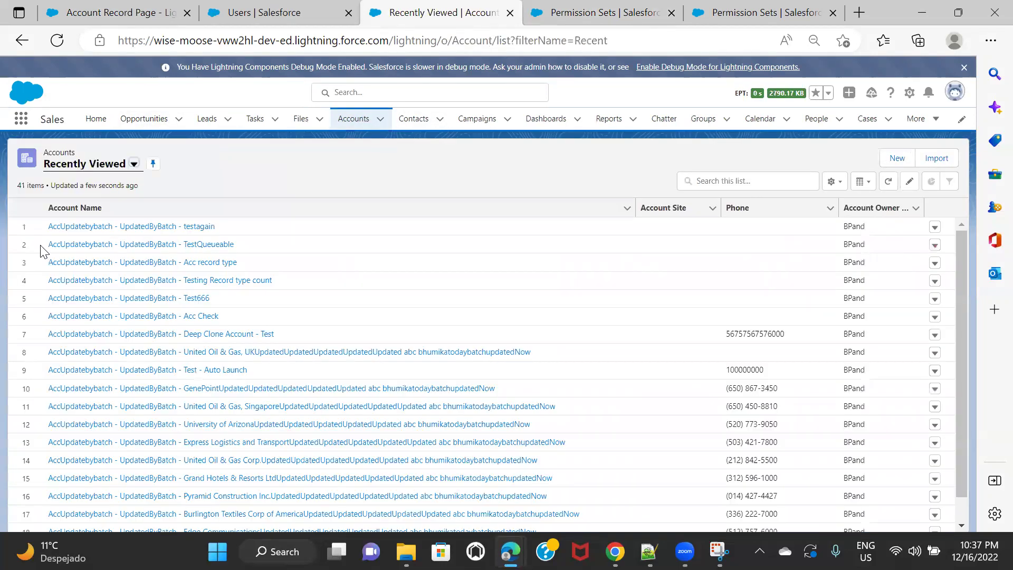
left_click(94, 226)
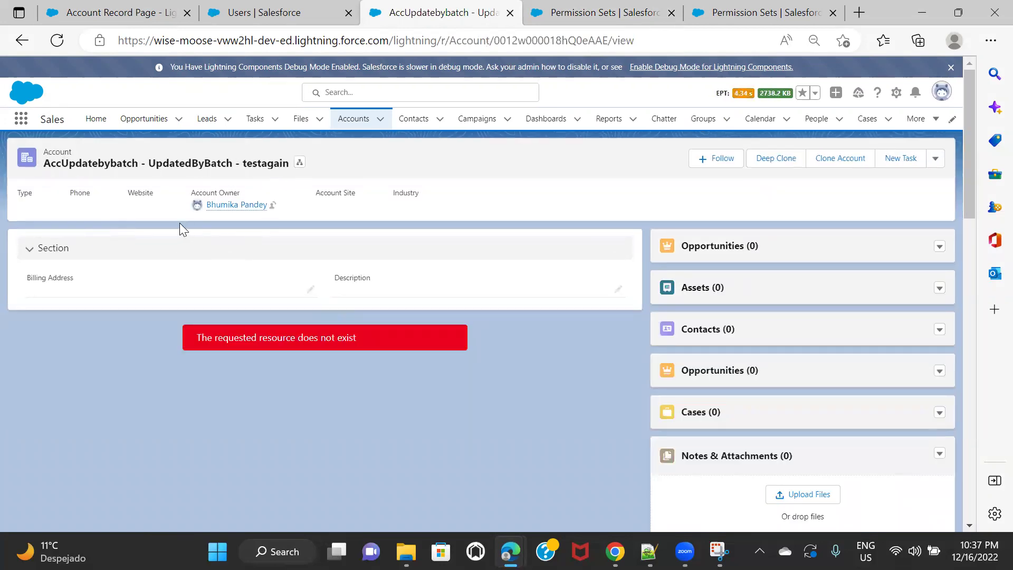
Step: Compare the account record with the page builder and the Access to Contacts permission set
left_click(161, 11)
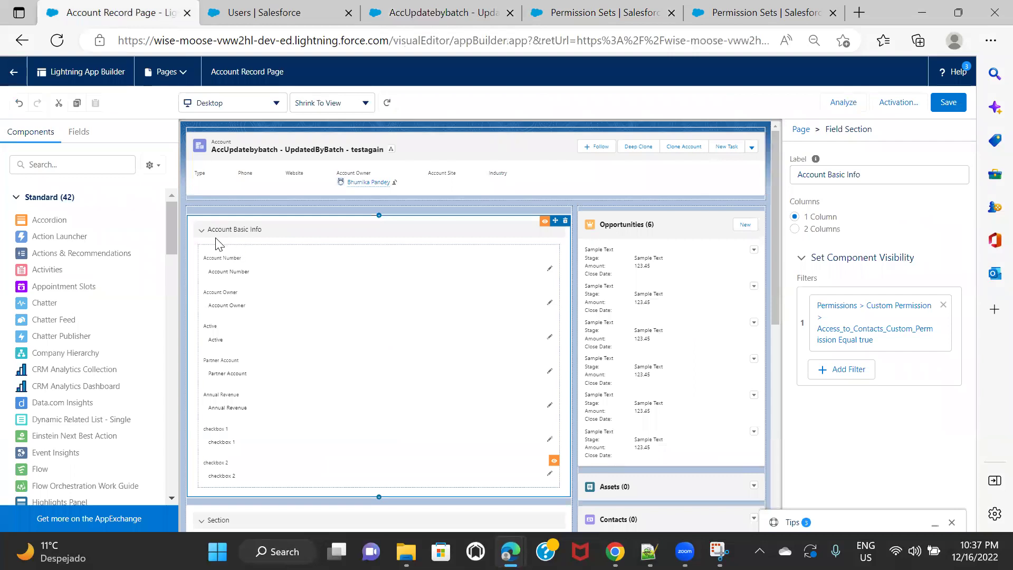
left_click(393, 12)
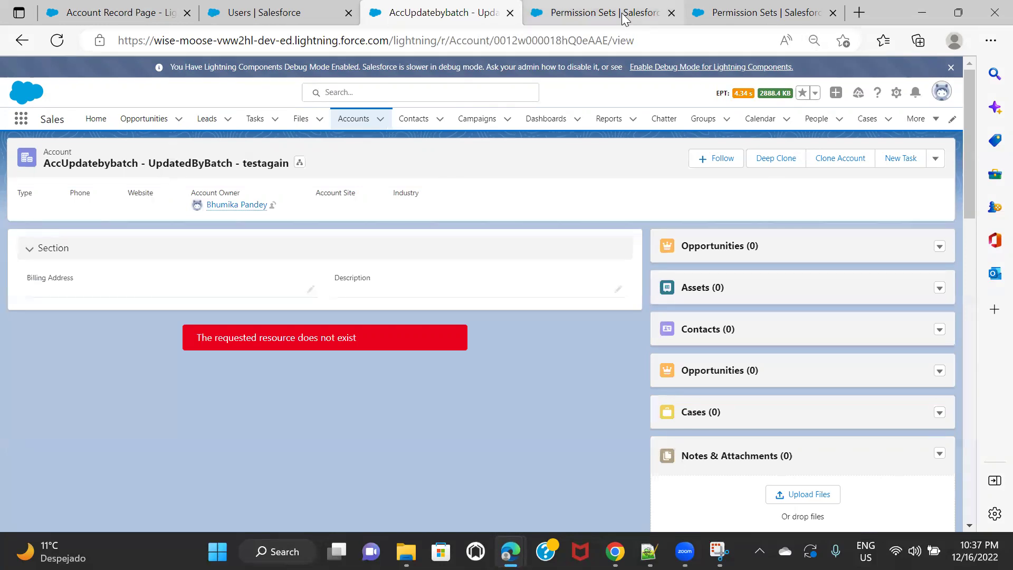
left_click(590, 13)
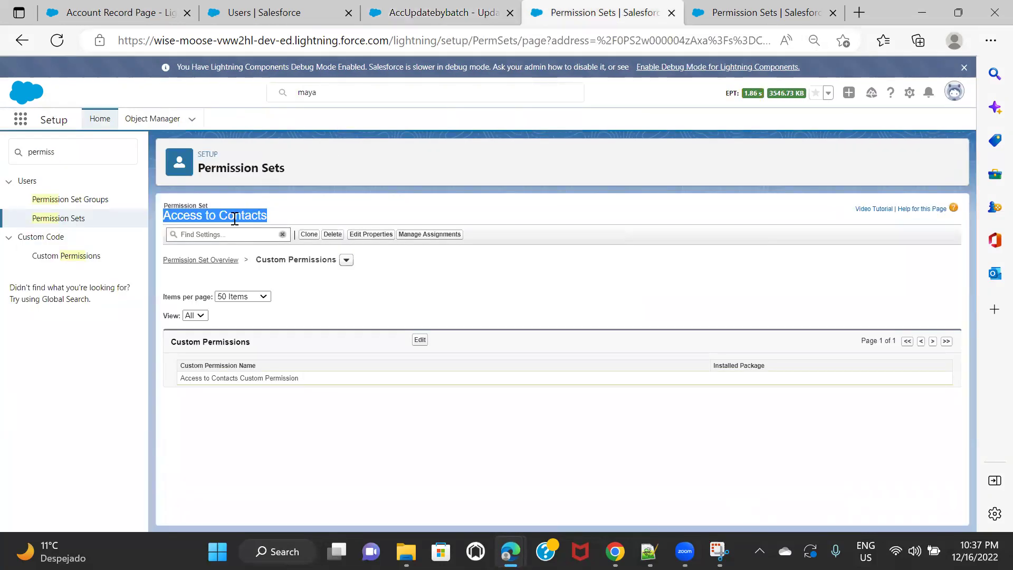
Step: Open the current user's Advanced User Details from personal settings
left_click(765, 13)
left_click(955, 91)
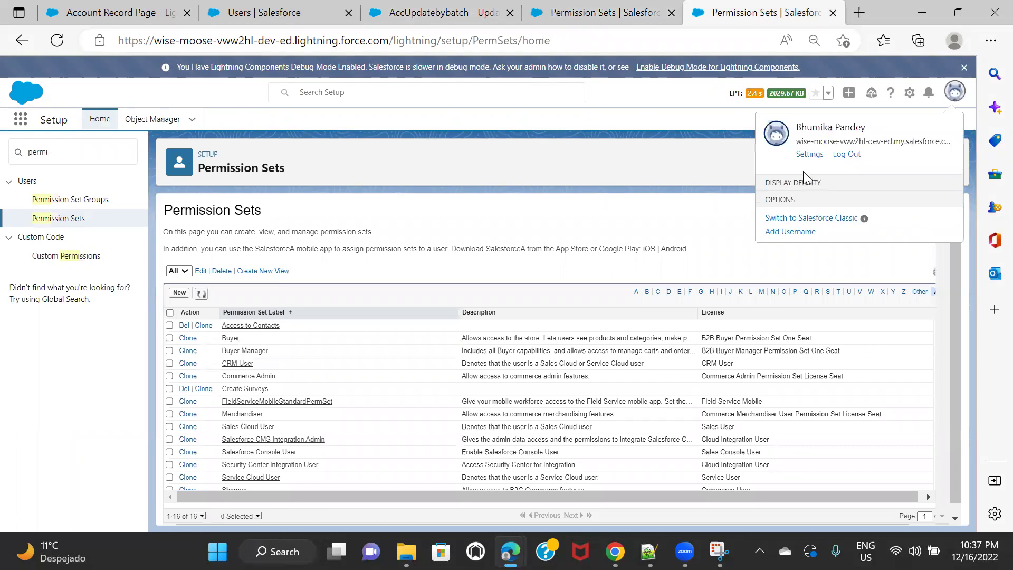
left_click(809, 153)
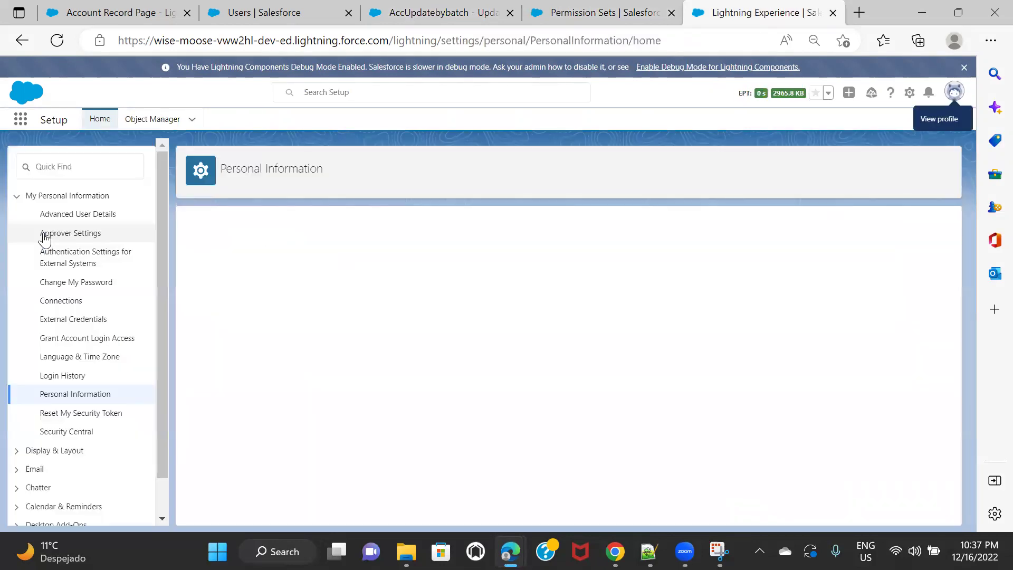
left_click(74, 215)
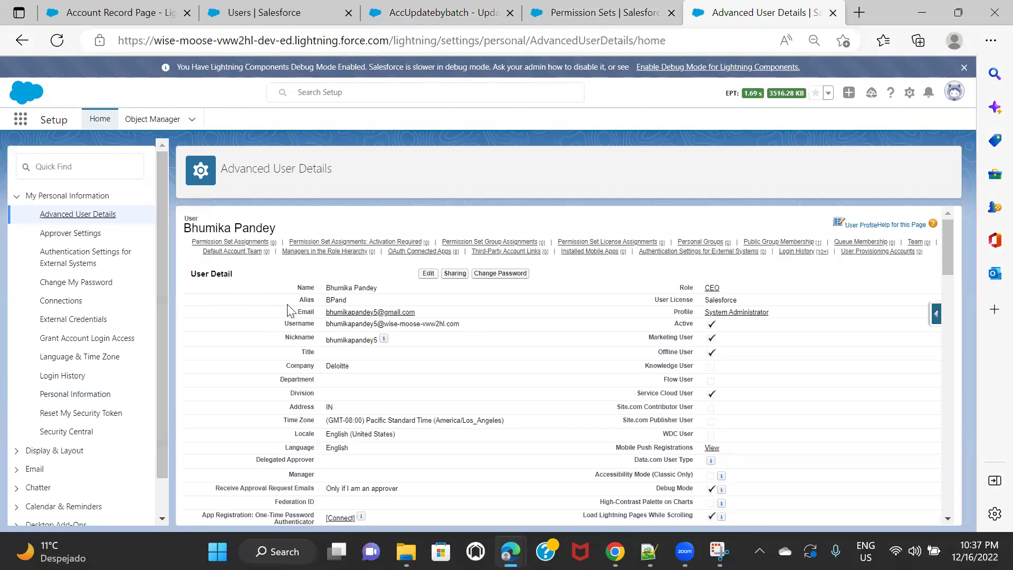
mouse_move(253, 245)
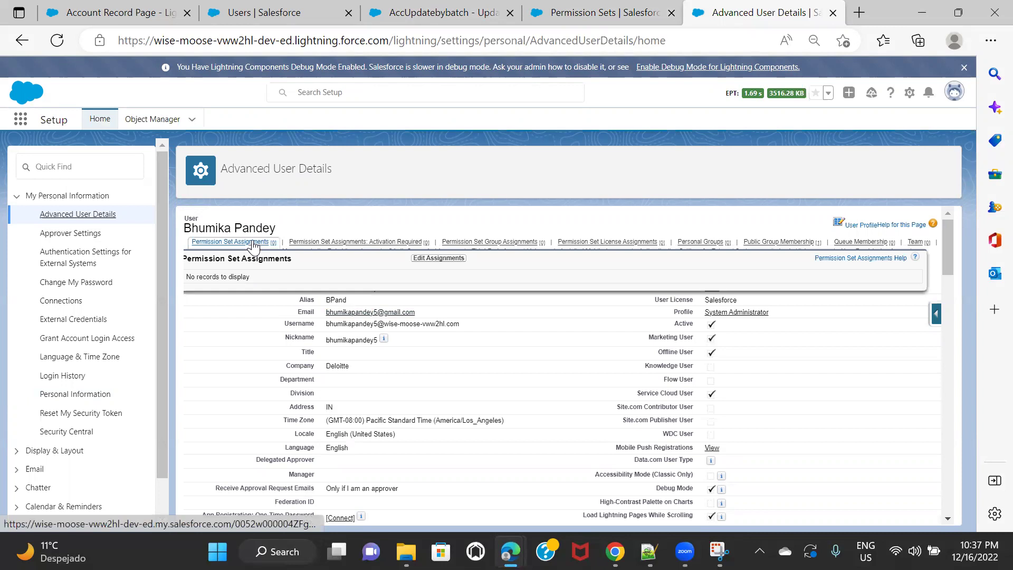
Step: Add Access to Contacts to the user's enabled permission sets and save
left_click(436, 258)
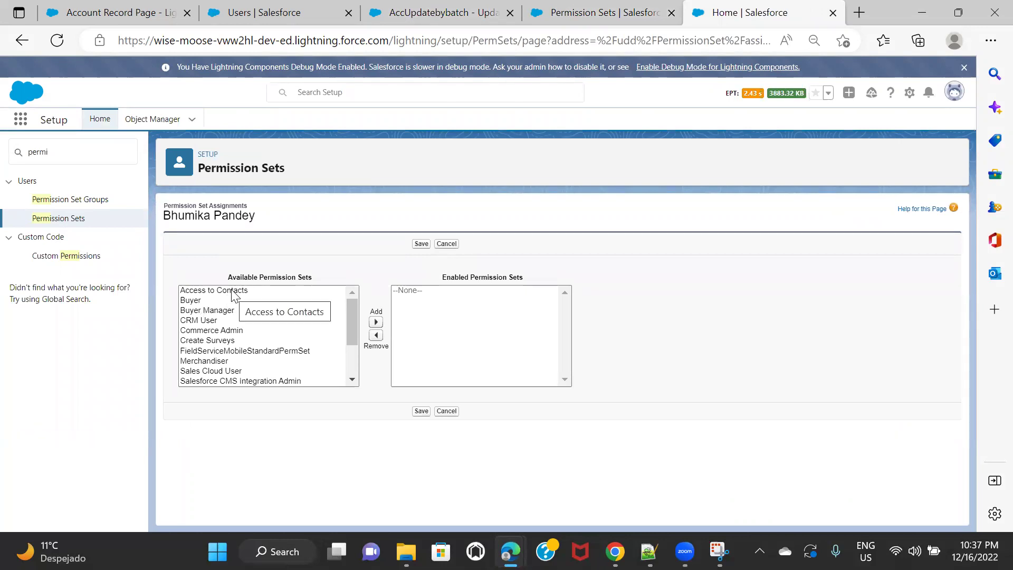
left_click(232, 291)
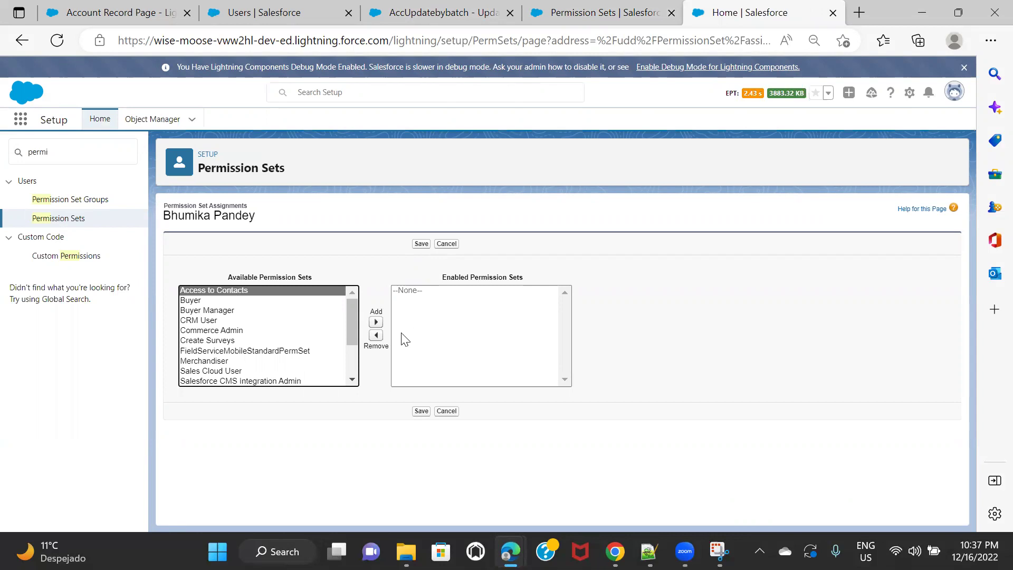
left_click(375, 321)
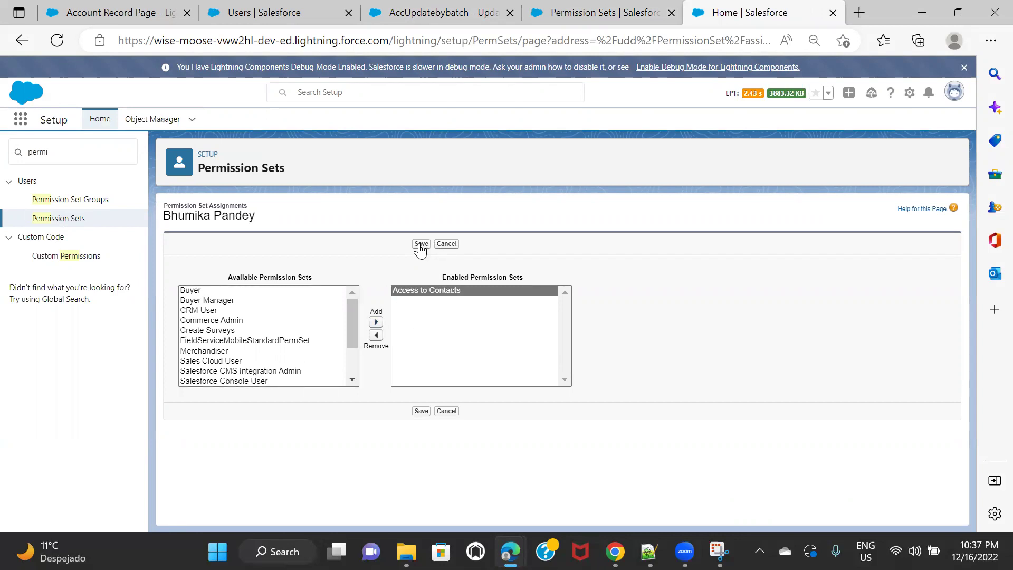
left_click(421, 244)
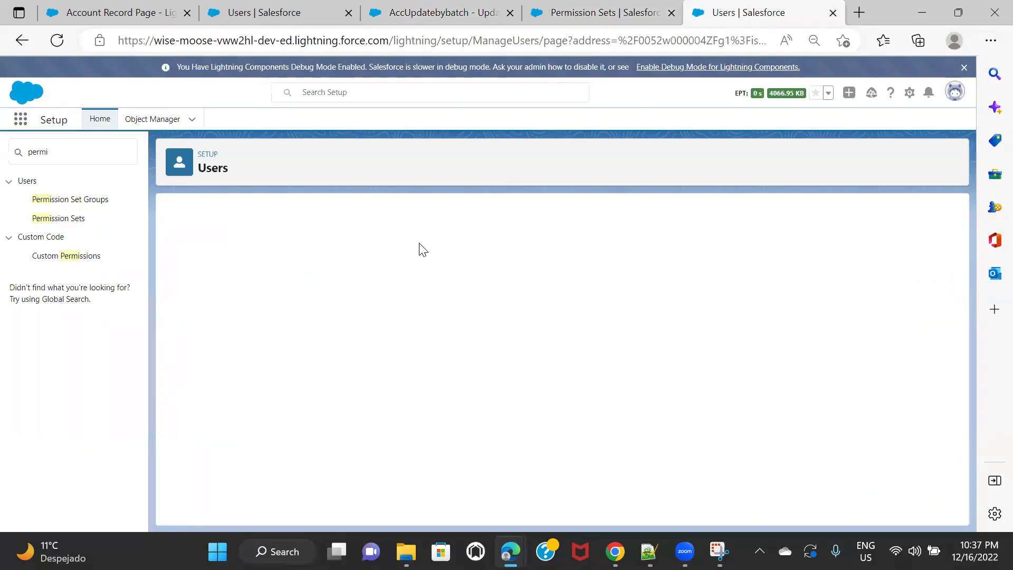
Step: Reload the account record tab so it reflects the new permission set assignment
mouse_move(242, 240)
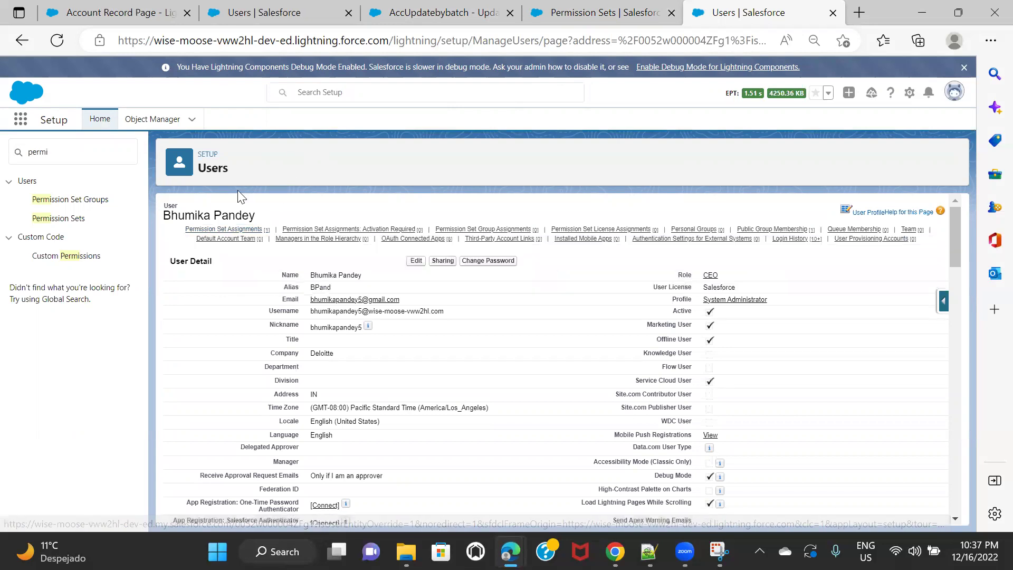
left_click(456, 16)
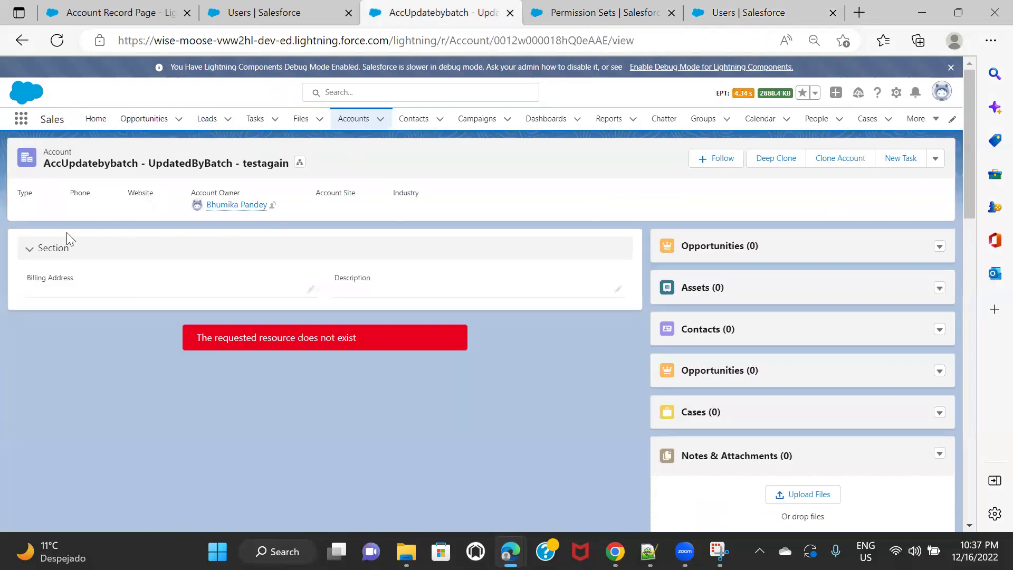
left_click(56, 41)
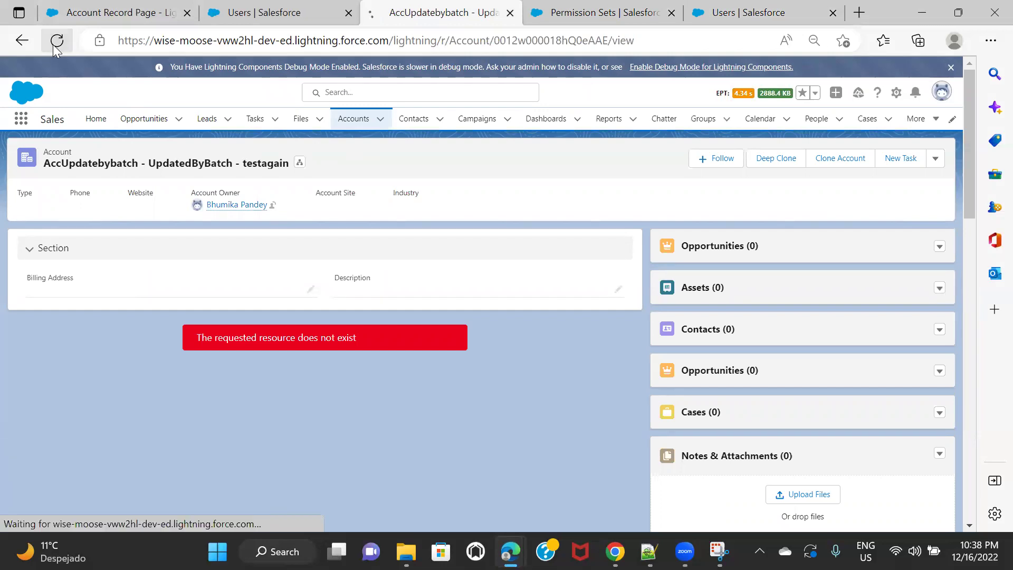